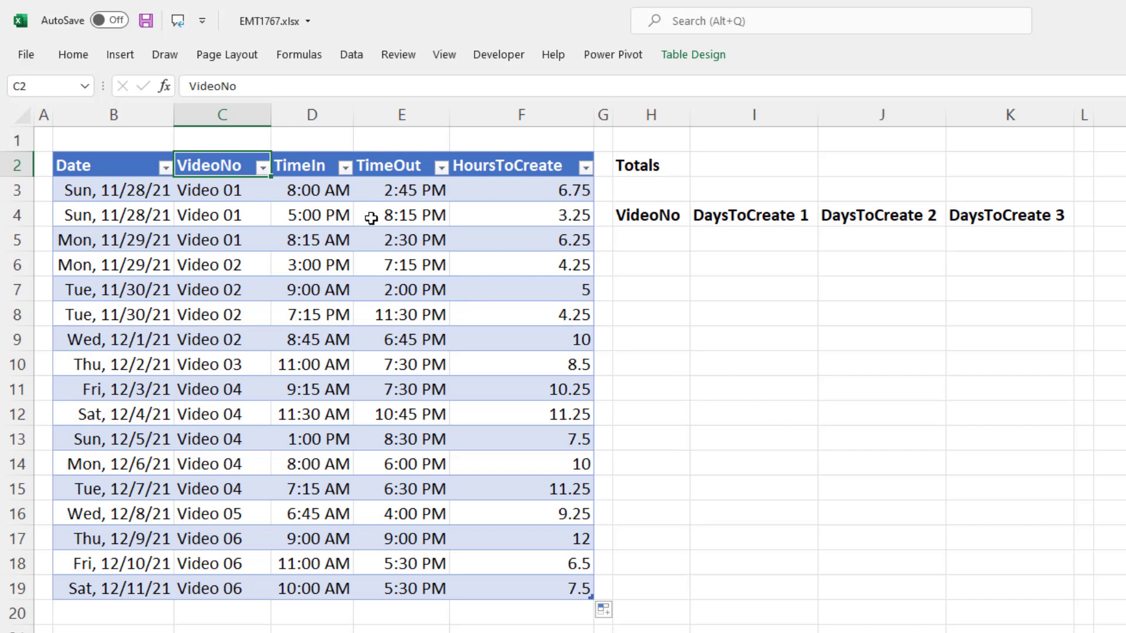
Select the dates and videos of the three Video 01 records, then clear the selection
{"action": "left_click_drag", "start_coordinate": [103, 189], "coordinate": [209, 212]}
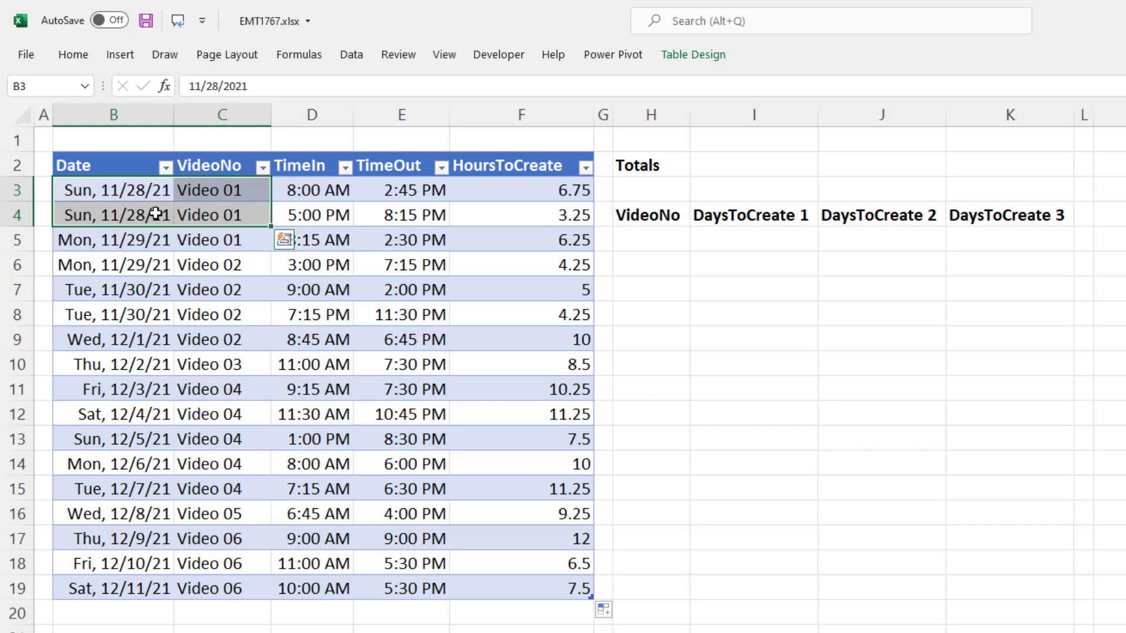
{"action": "left_click_drag", "start_coordinate": [146, 191], "coordinate": [241, 234]}
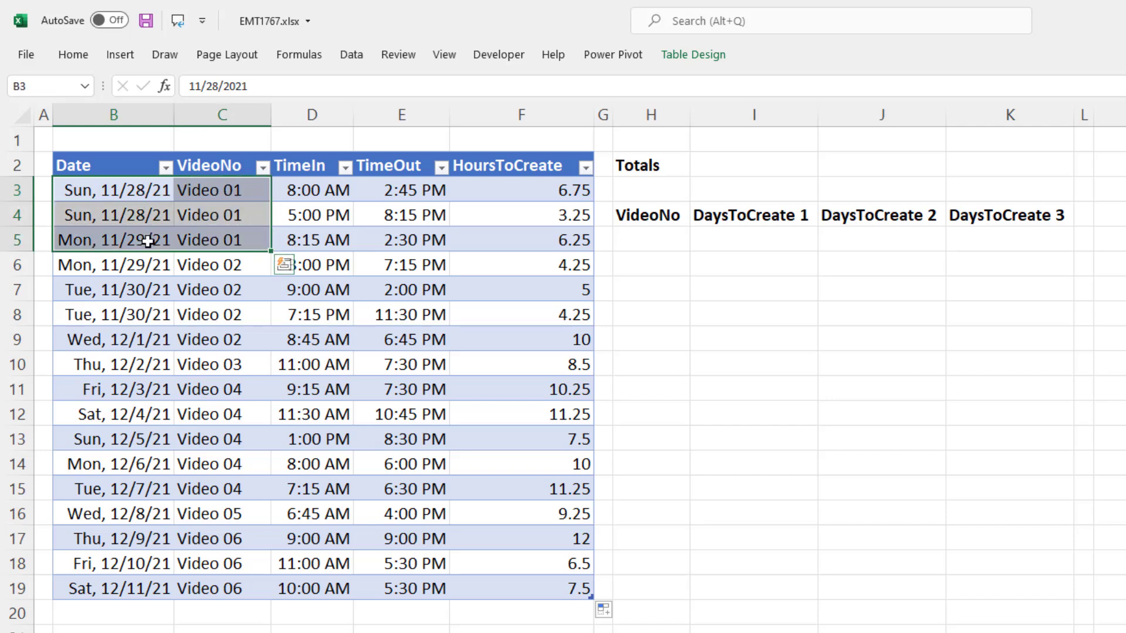
{"action": "left_click", "coordinate": [232, 215]}
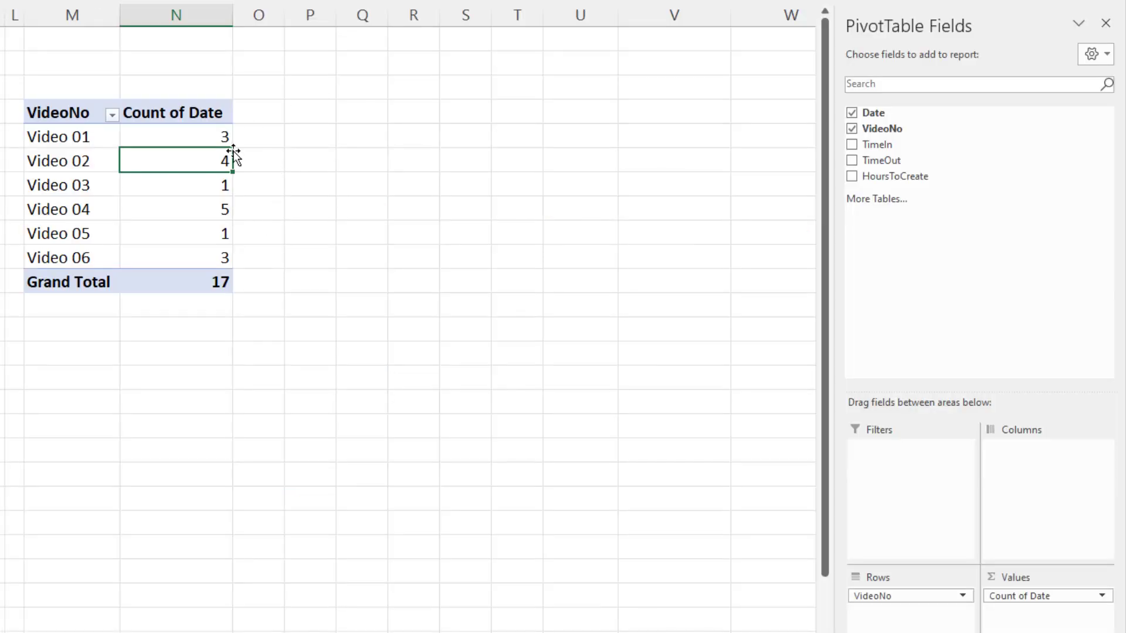
Open the full value summary settings for the Date count field
{"action": "right_click", "coordinate": [194, 161]}
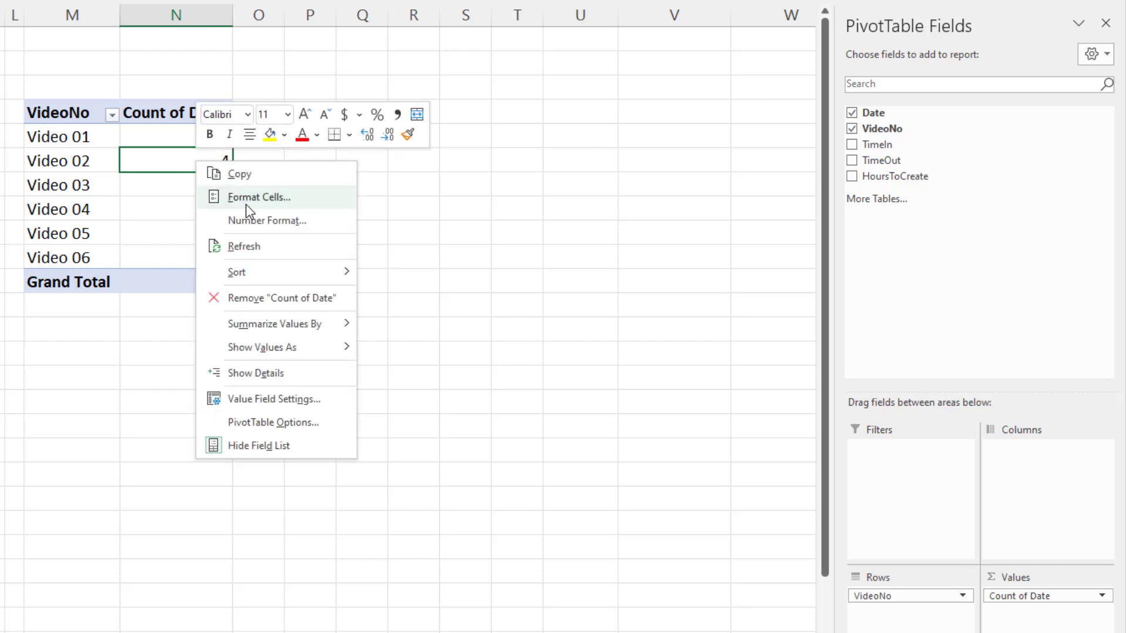
{"action": "mouse_move", "coordinate": [281, 326]}
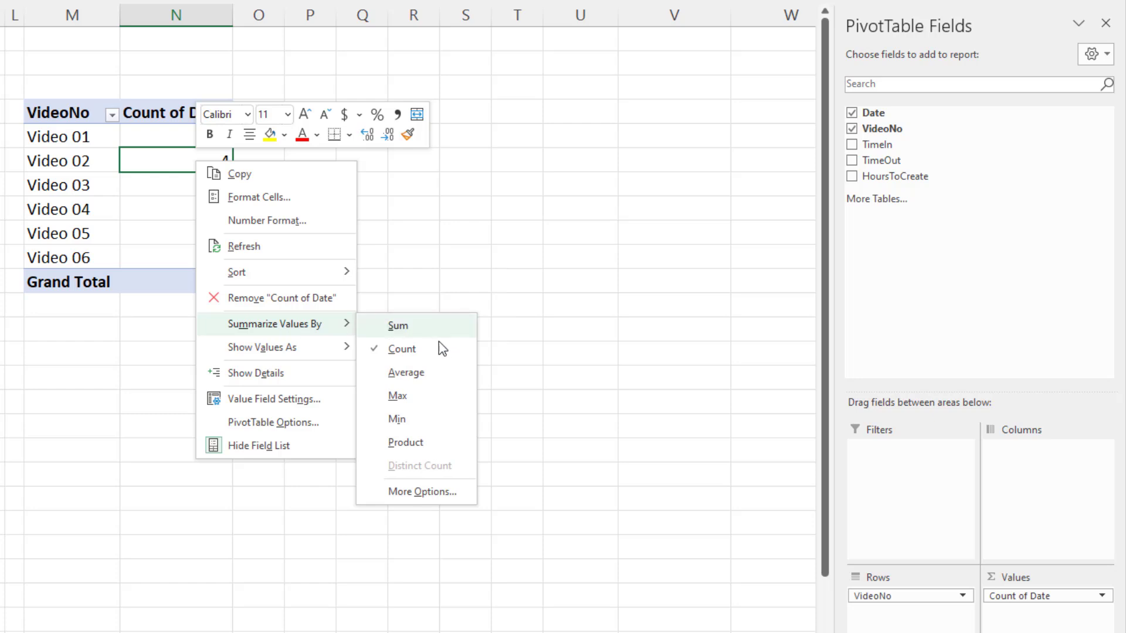
{"action": "left_click", "coordinate": [422, 492]}
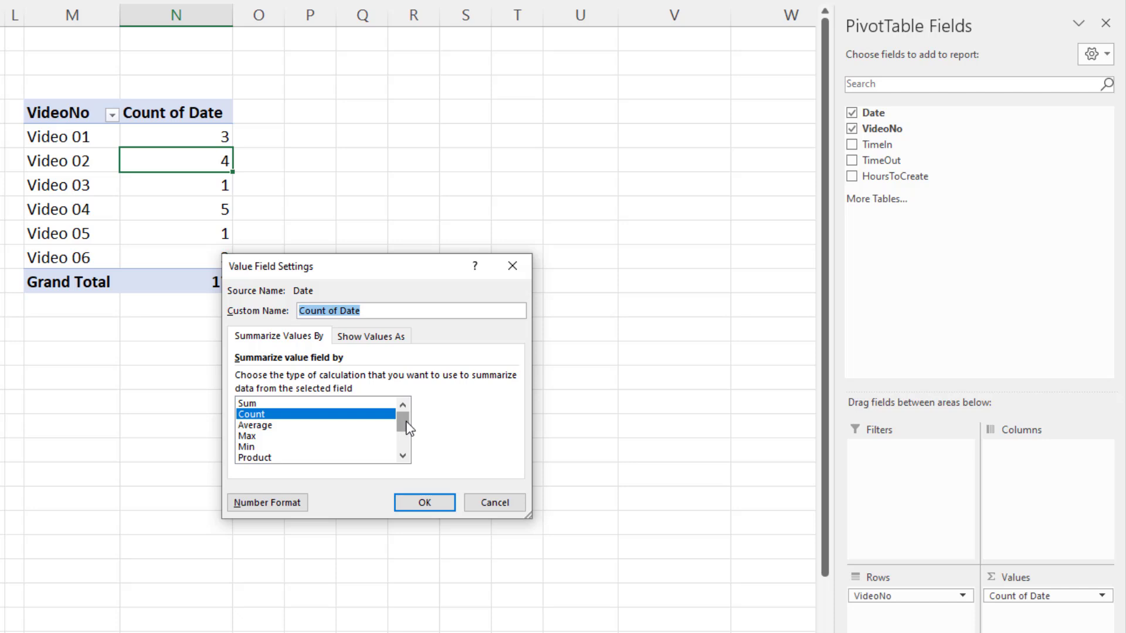
{"action": "mouse_move", "coordinate": [405, 421]}
{"action": "left_mouse_down"}
{"action": "mouse_move", "coordinate": [409, 466]}
{"action": "mouse_move", "coordinate": [406, 413]}
{"action": "left_mouse_up"}
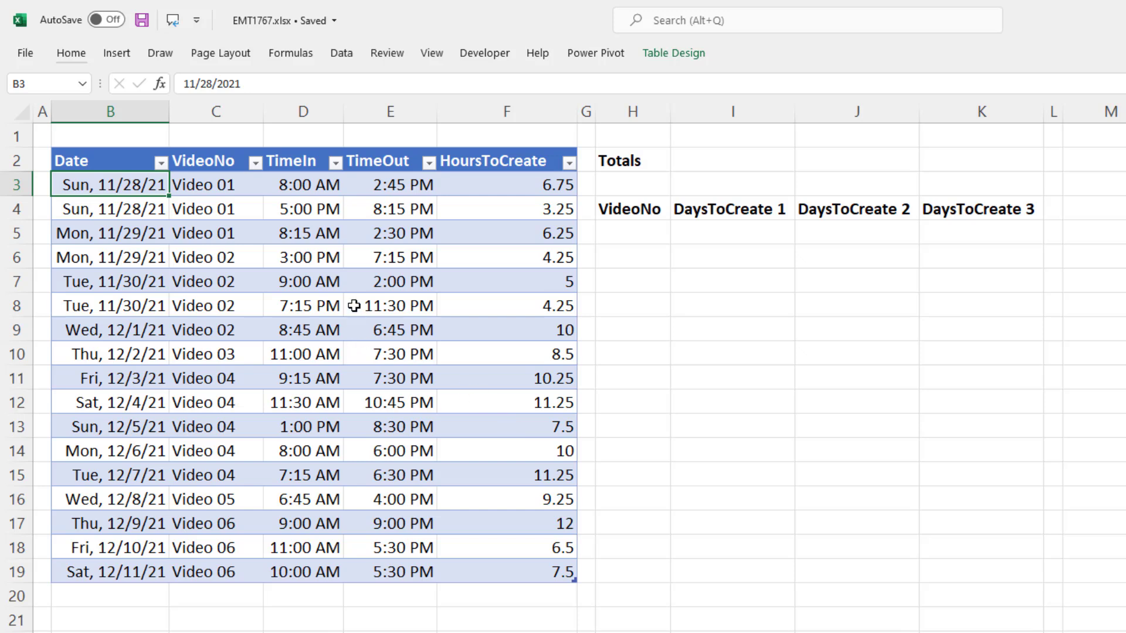
Insert a PivotTable from fTime at M4 on this sheet, added to the Data Model
{"action": "left_click", "coordinate": [117, 53]}
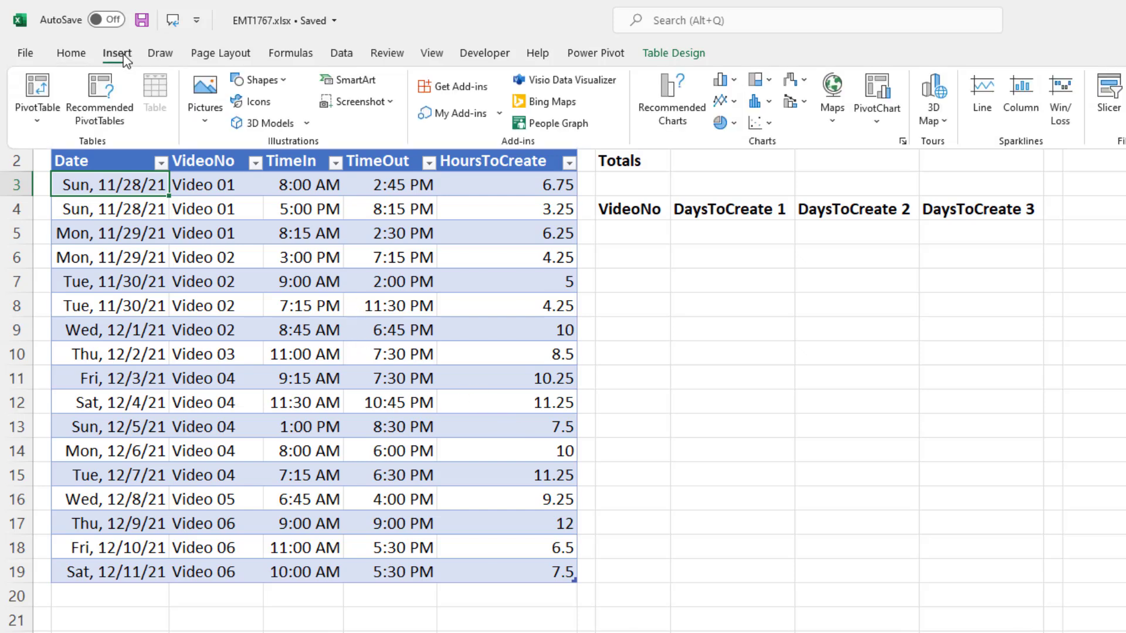
{"action": "left_click", "coordinate": [40, 79]}
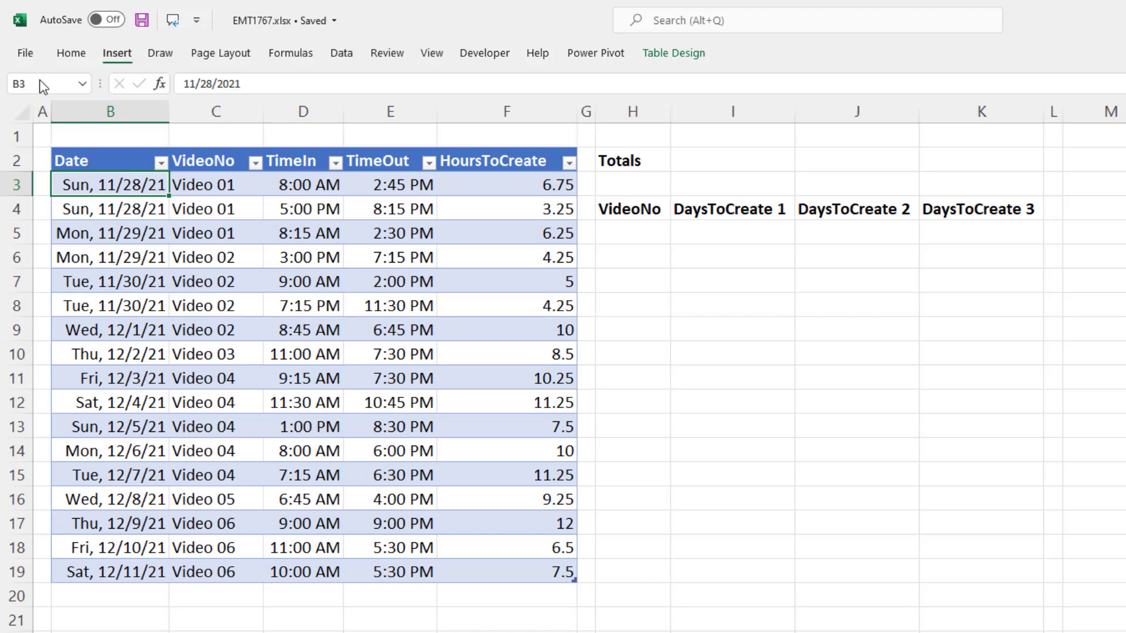
{"action": "left_click_drag", "start_coordinate": [778, 423], "coordinate": [858, 336]}
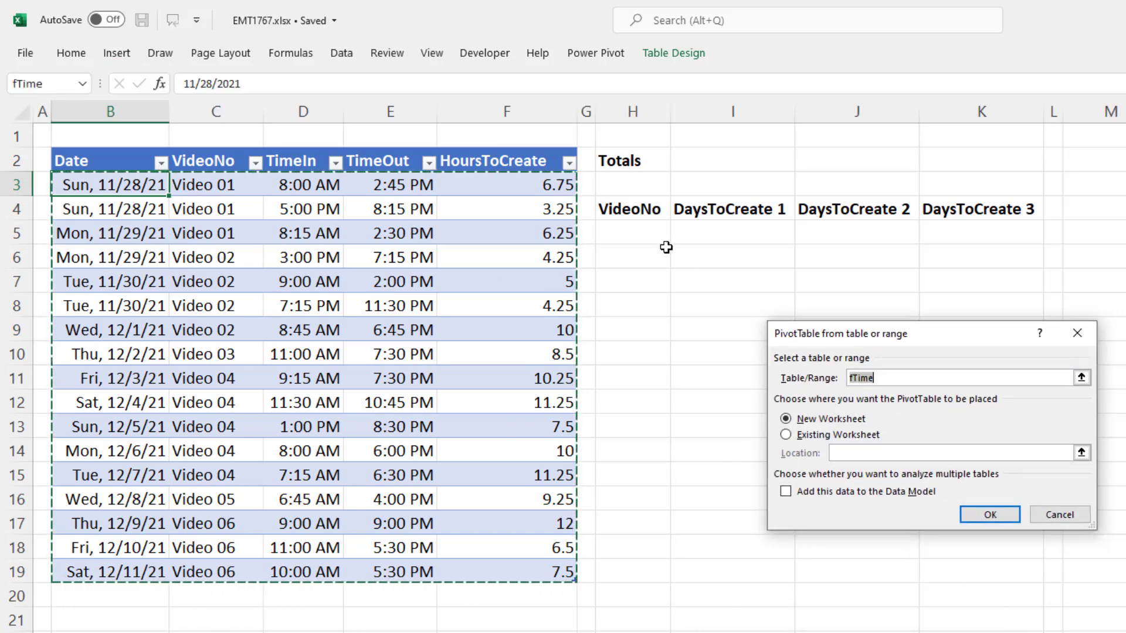
{"action": "left_click", "coordinate": [786, 435]}
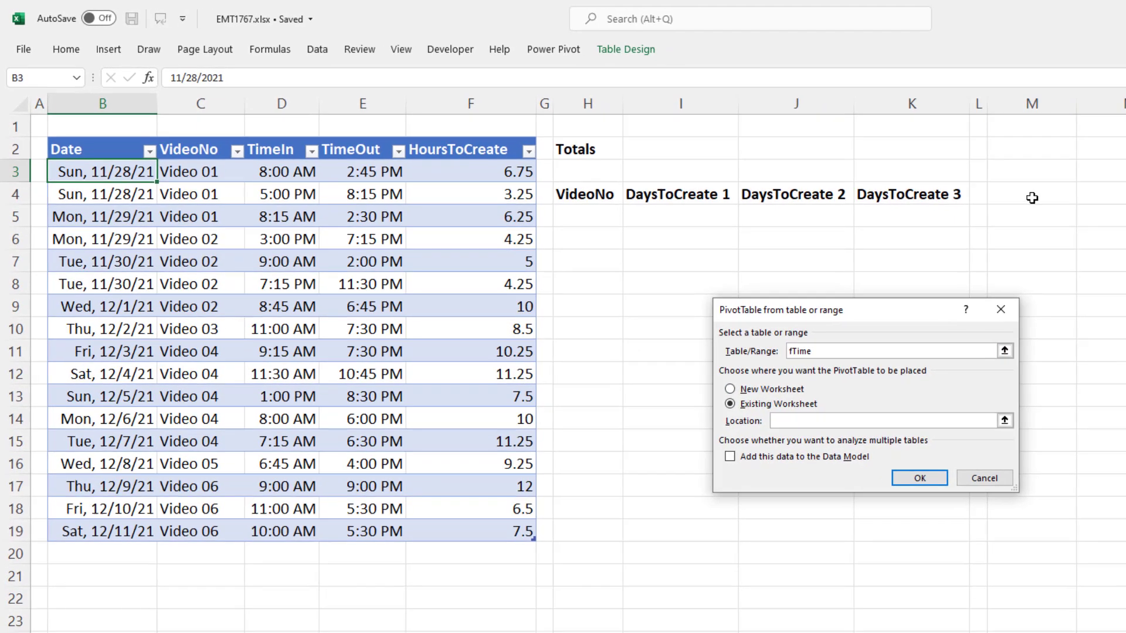
{"action": "left_click", "coordinate": [1032, 198]}
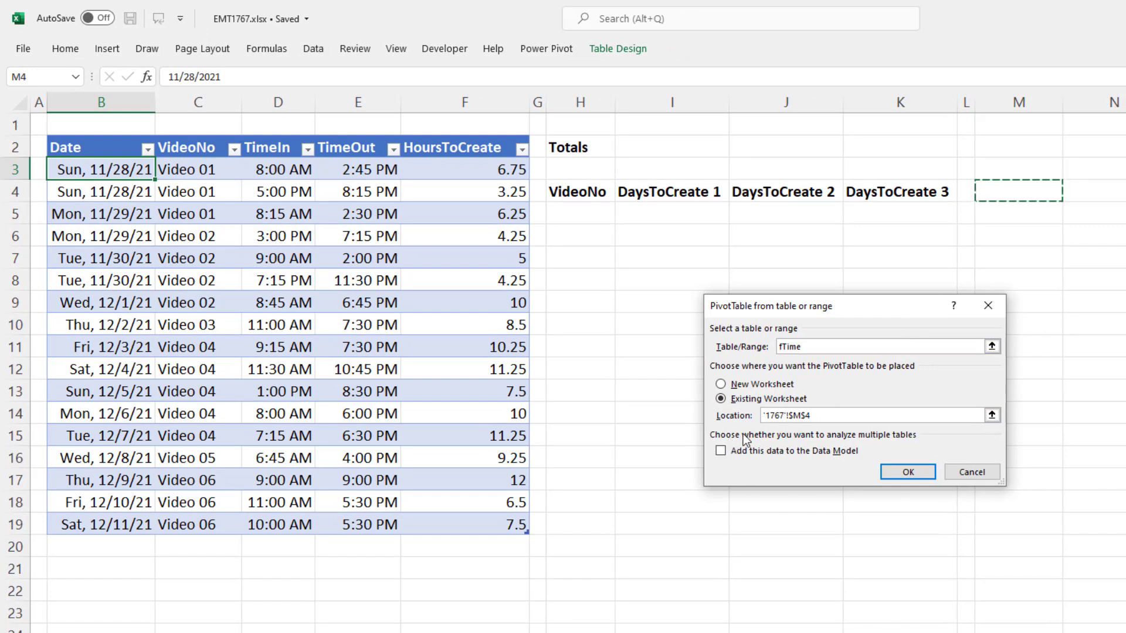
{"action": "left_click", "coordinate": [720, 451]}
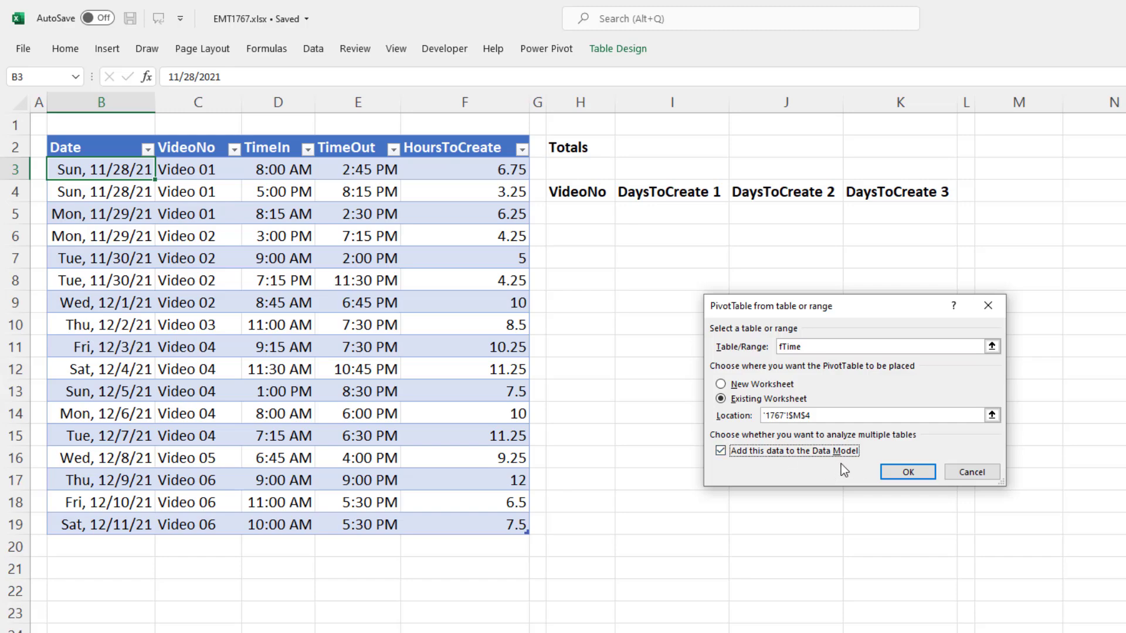
{"action": "left_click", "coordinate": [897, 472]}
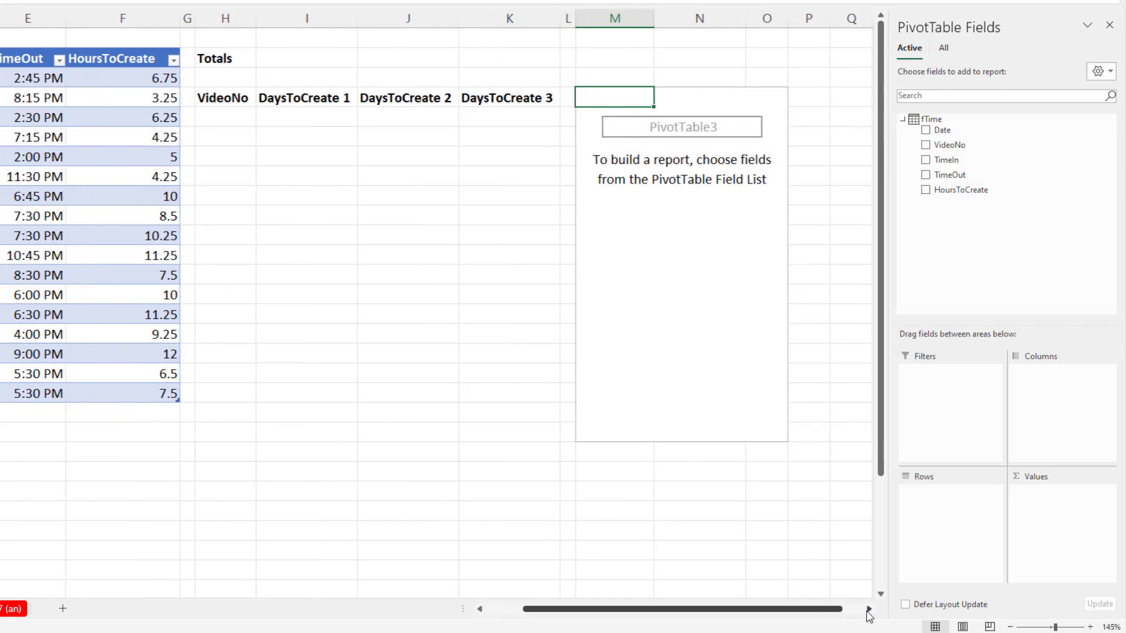
Put VideoNo in Rows and Date in Values as Distinct Count, giving 2, 3, 1, 5, 1, 3
{"action": "left_click_drag", "start_coordinate": [953, 145], "coordinate": [933, 502]}
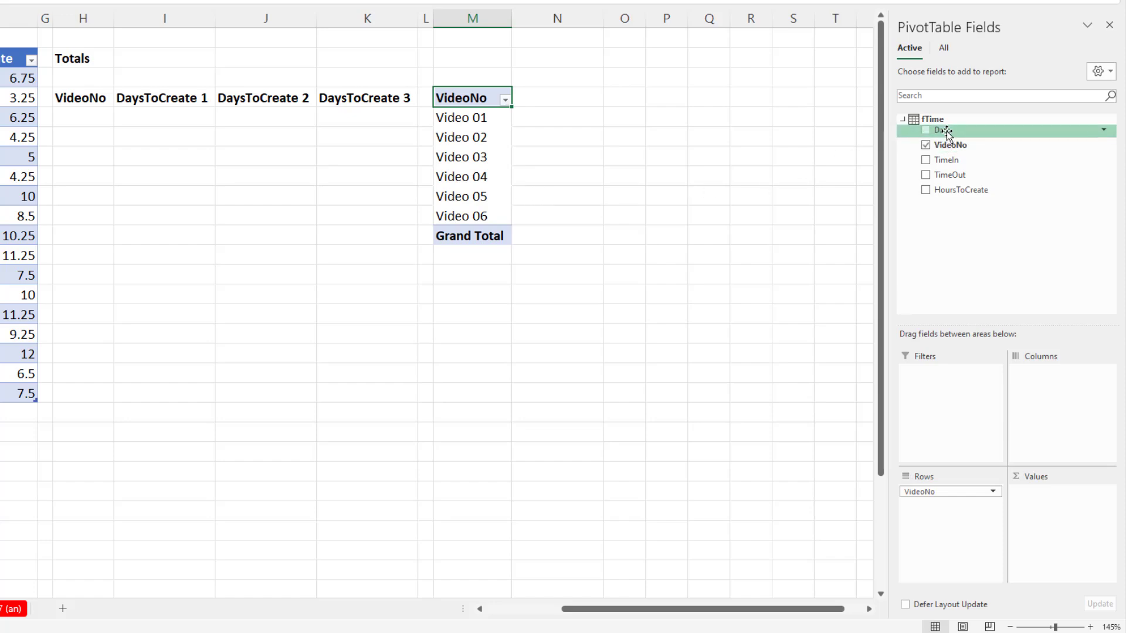
{"action": "left_click_drag", "start_coordinate": [945, 130], "coordinate": [1050, 521]}
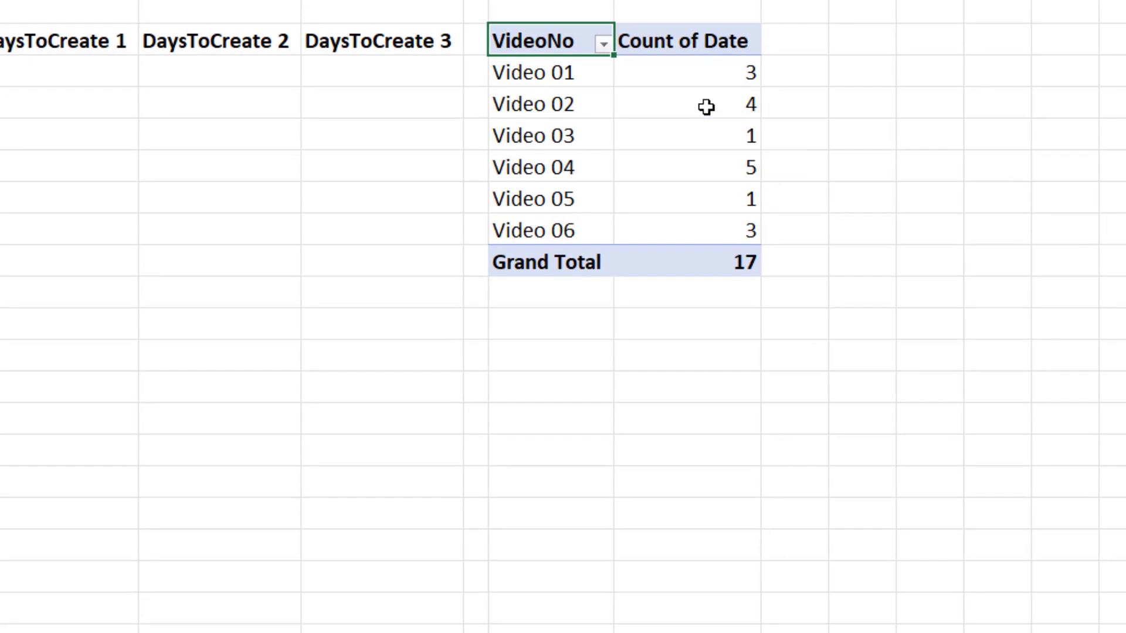
{"action": "right_click", "coordinate": [735, 106]}
{"action": "mouse_move", "coordinate": [804, 361]}
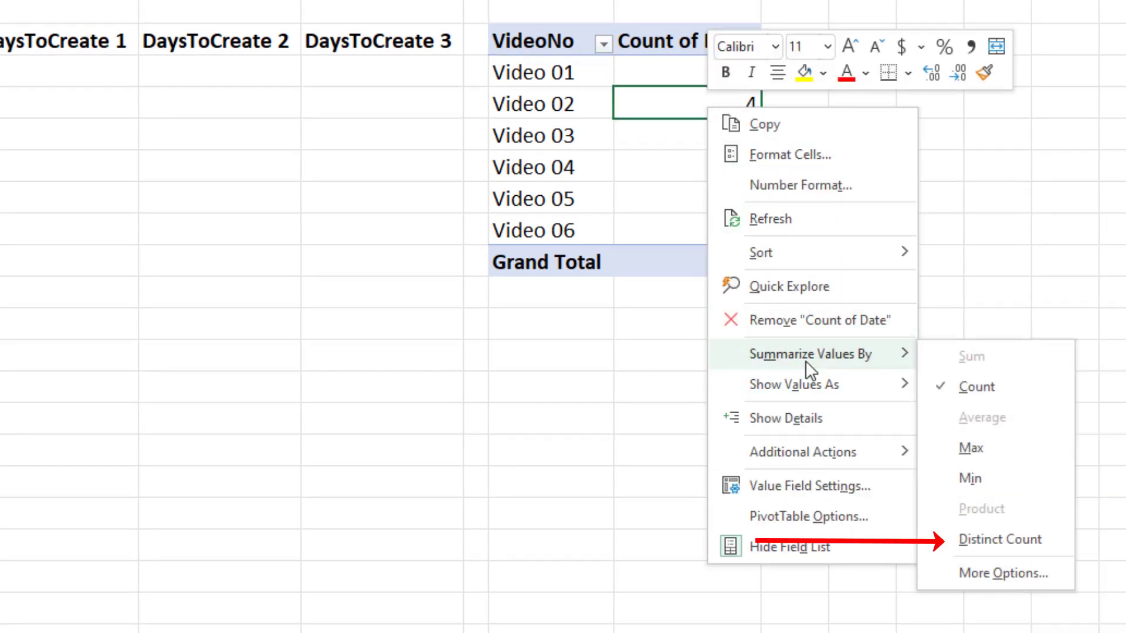
{"action": "left_click", "coordinate": [1005, 575]}
{"action": "left_click", "coordinate": [758, 378]}
{"action": "left_click", "coordinate": [757, 377]}
{"action": "left_click", "coordinate": [758, 377]}
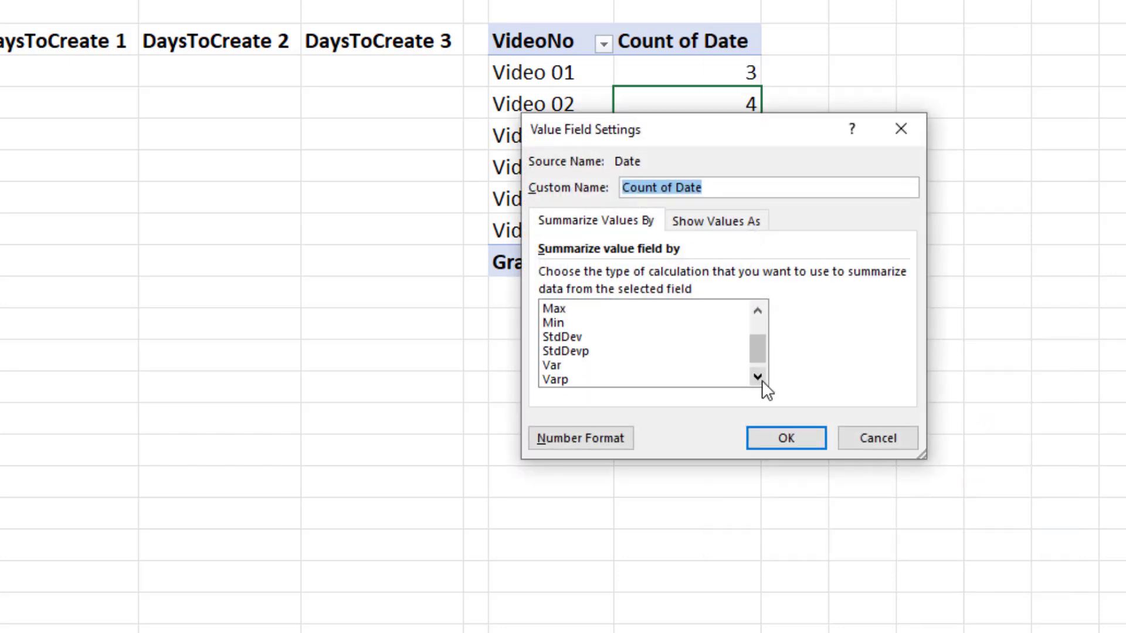
{"action": "left_click", "coordinate": [757, 377]}
{"action": "left_click", "coordinate": [617, 380]}
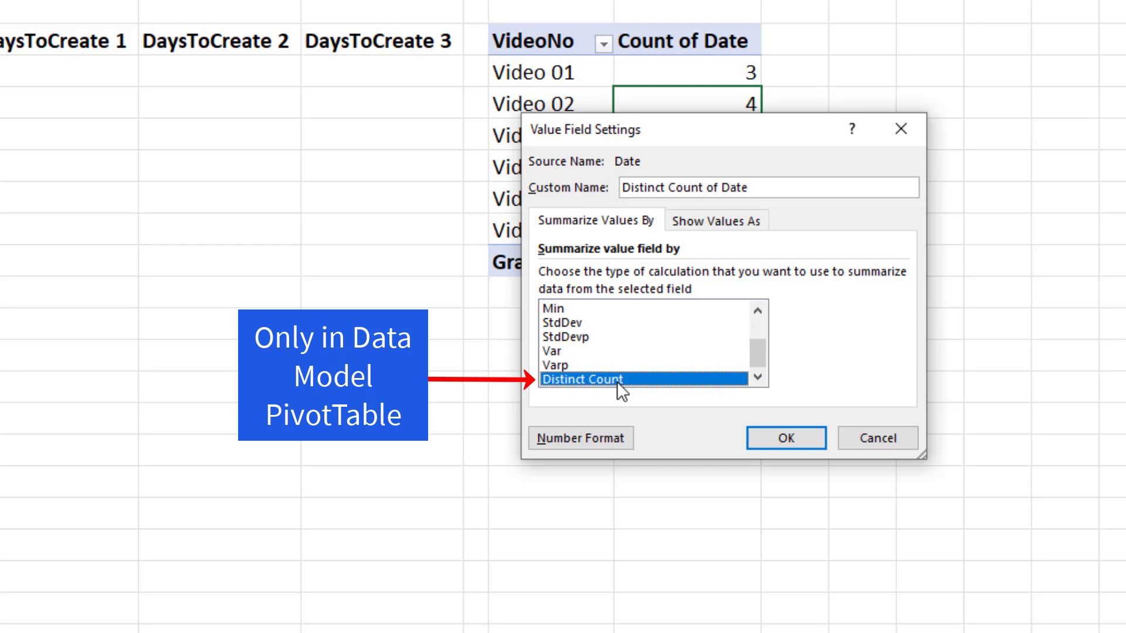
{"action": "left_click", "coordinate": [802, 440]}
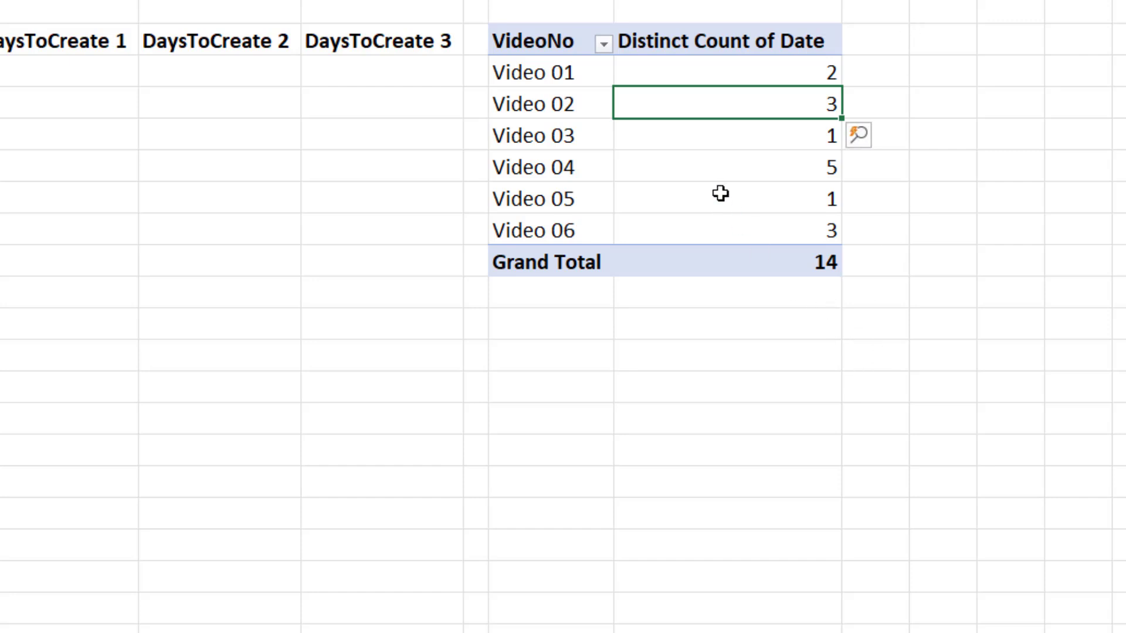
{"action": "mouse_move", "coordinate": [747, 148]}
{"action": "mouse_move", "coordinate": [744, 180]}
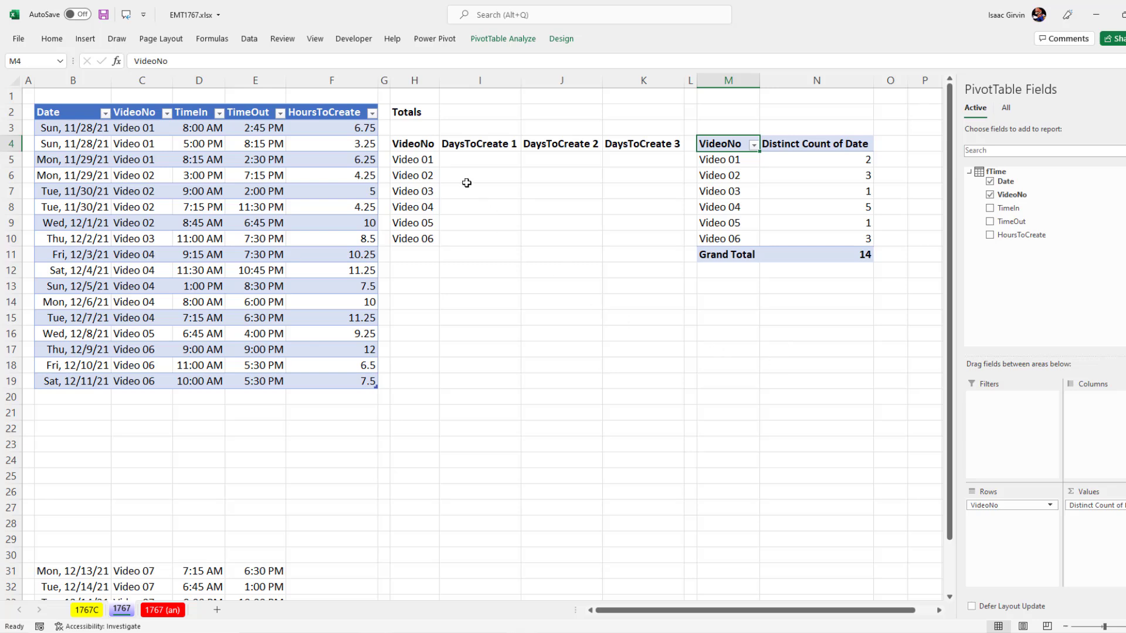
Open the Data Model in Power Pivot and show implicit measures, selecting Distinct Count of Date
{"action": "left_click", "coordinate": [250, 39]}
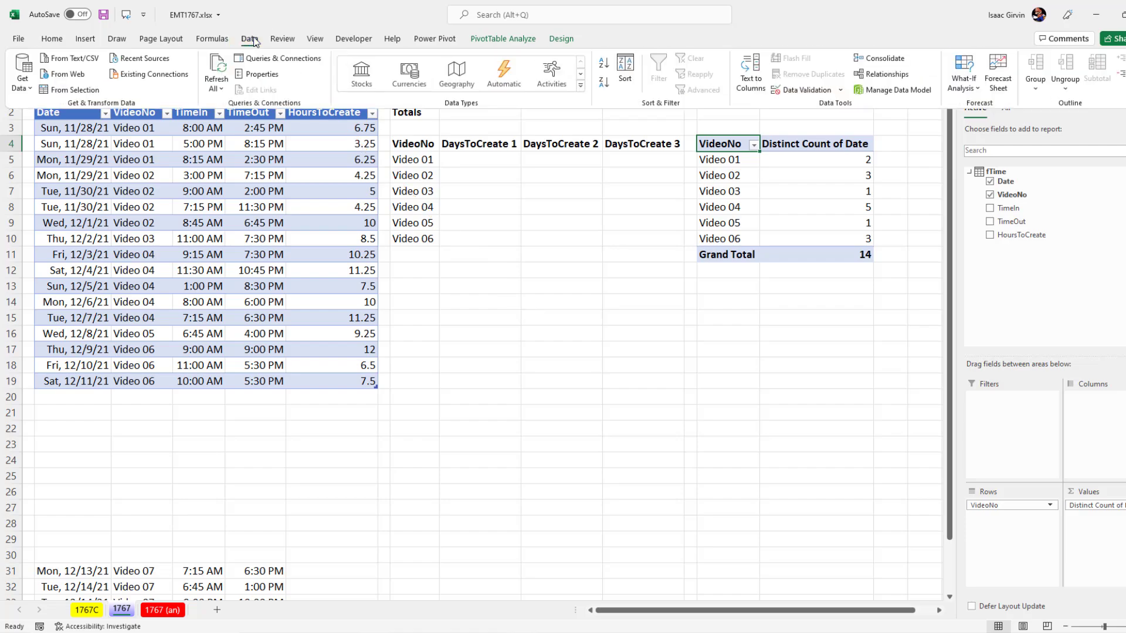
{"action": "left_click", "coordinate": [897, 91]}
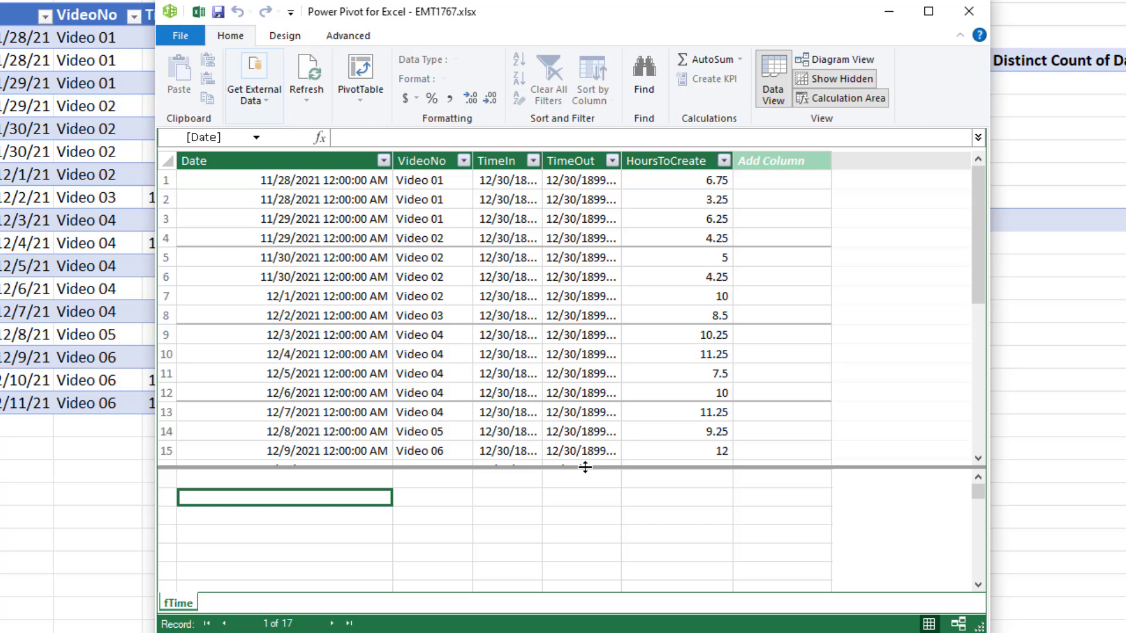
{"action": "left_click_drag", "start_coordinate": [545, 465], "coordinate": [549, 326]}
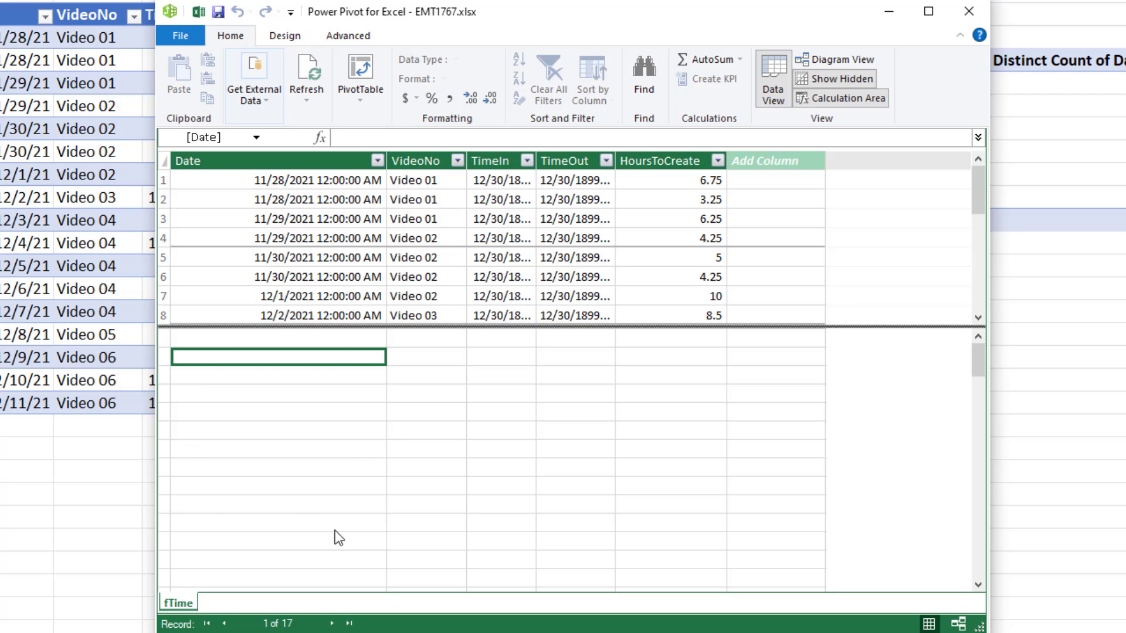
{"action": "left_click", "coordinate": [343, 37]}
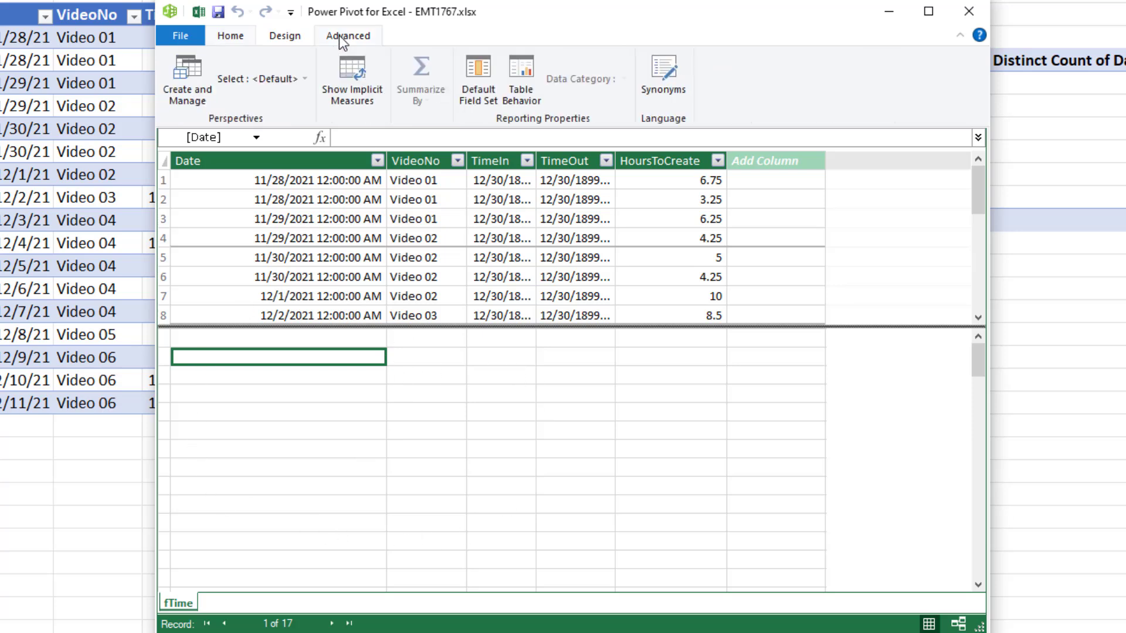
{"action": "left_click", "coordinate": [359, 106]}
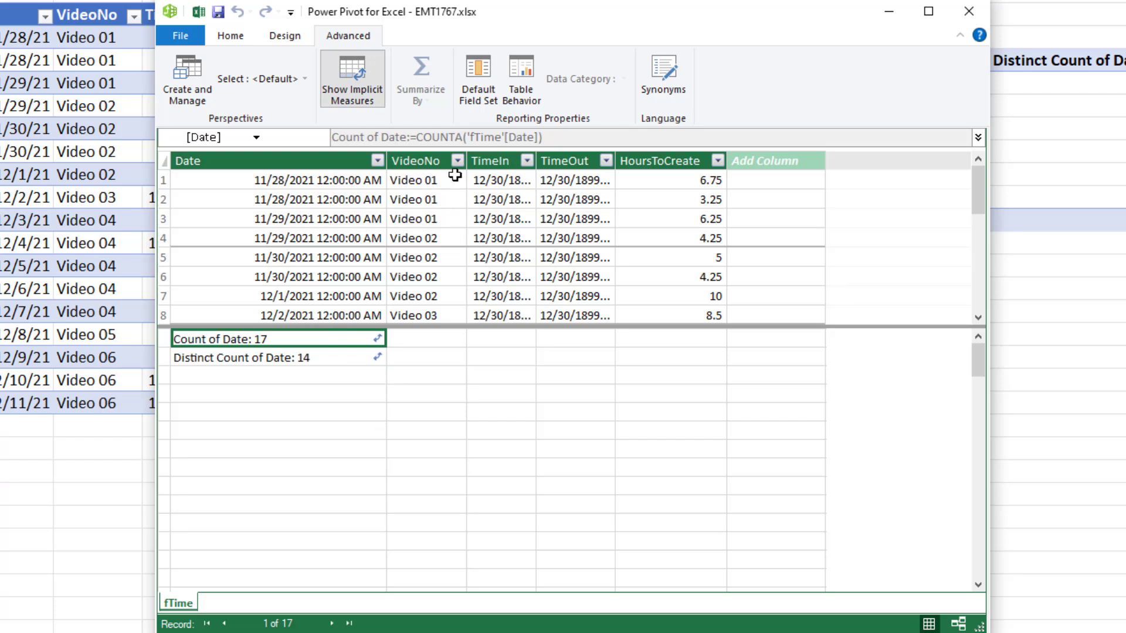
{"action": "left_click", "coordinate": [332, 364]}
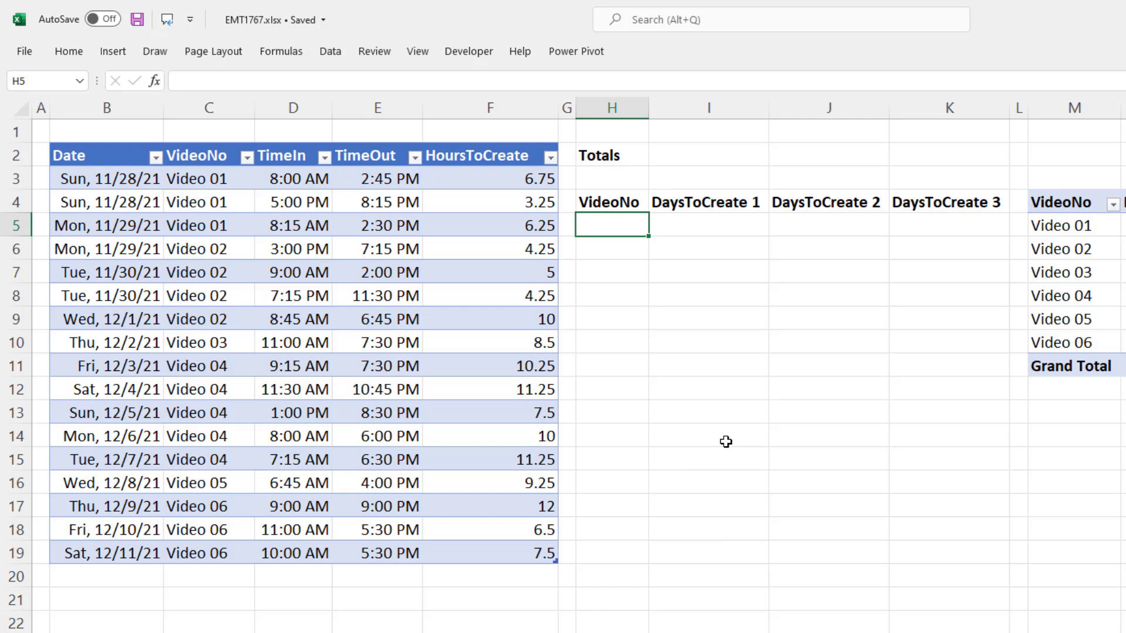
Enter =SORT(UNIQUE(fTime[VideoNo])) in H5 to spill Video 01 to Video 06
{"action": "type", "text": "=sort"}
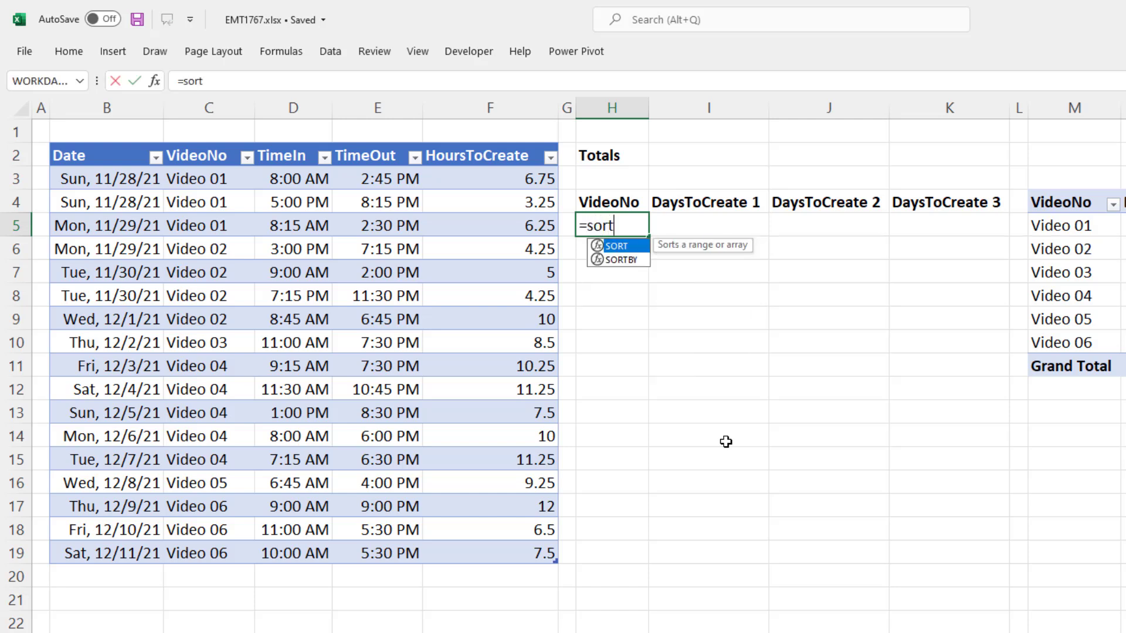
{"action": "key", "text": "Tab"}
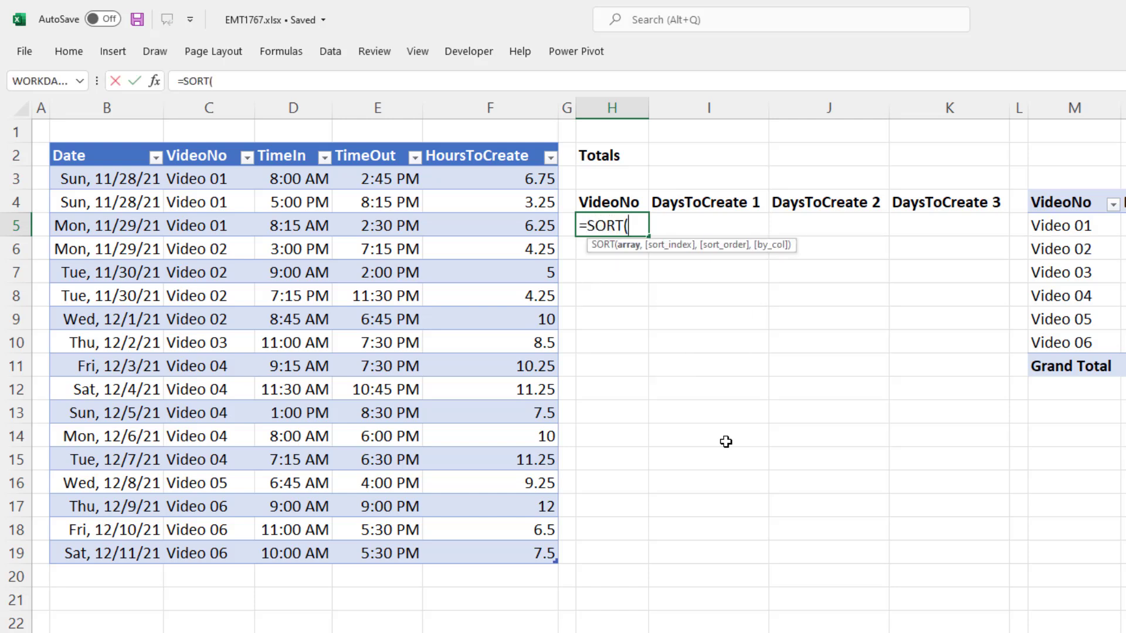
{"action": "type", "text": "uniq"}
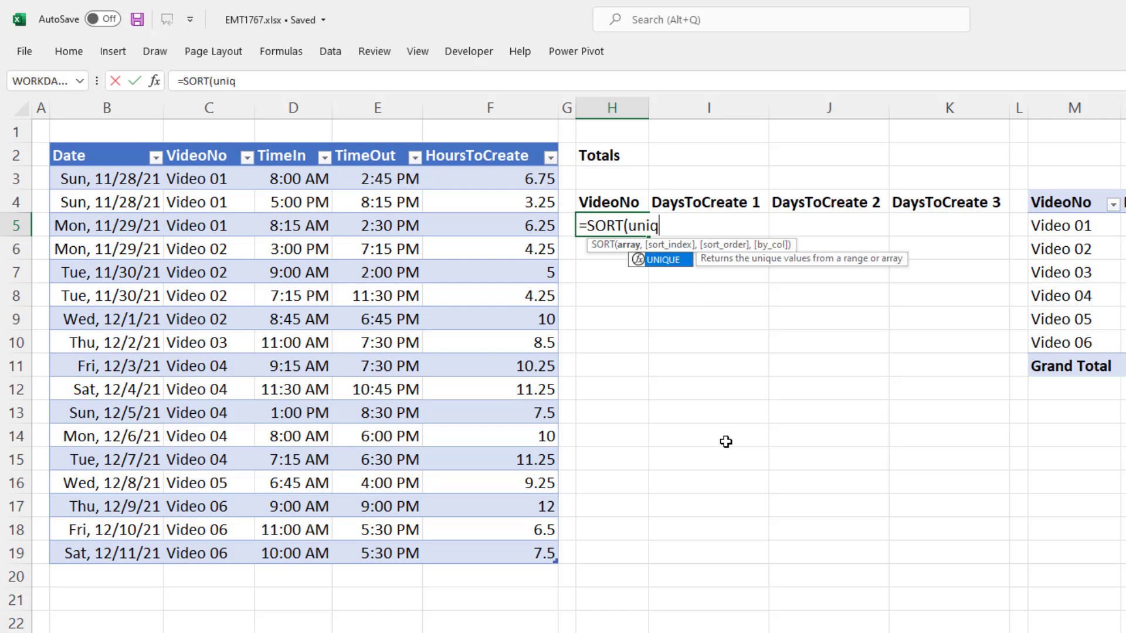
{"action": "key", "text": "Tab"}
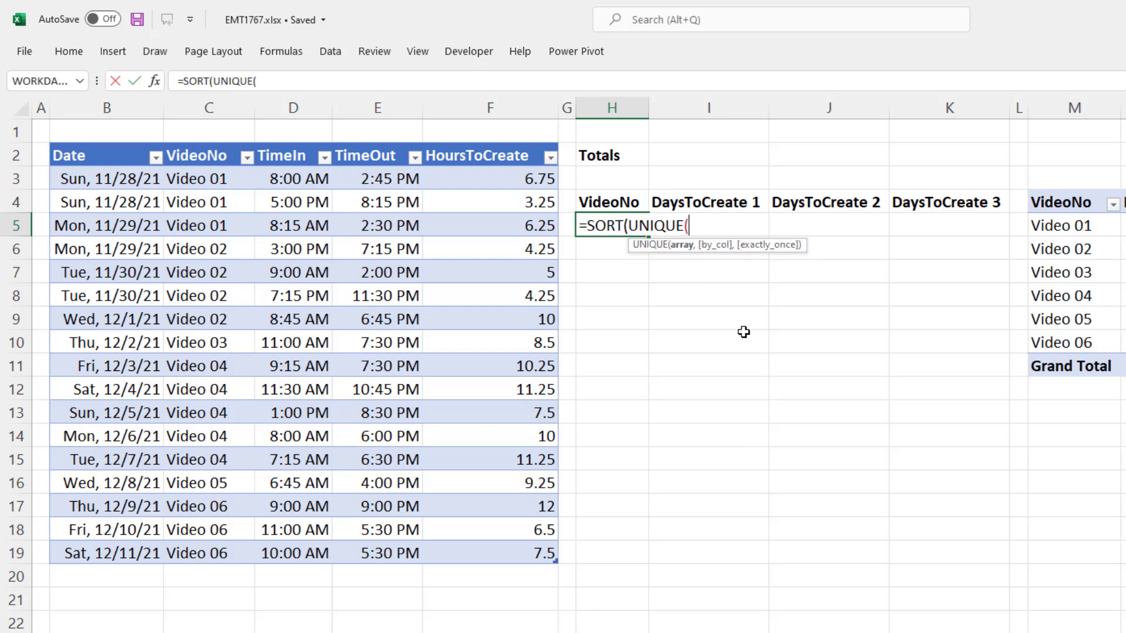
{"action": "left_click", "coordinate": [194, 146]}
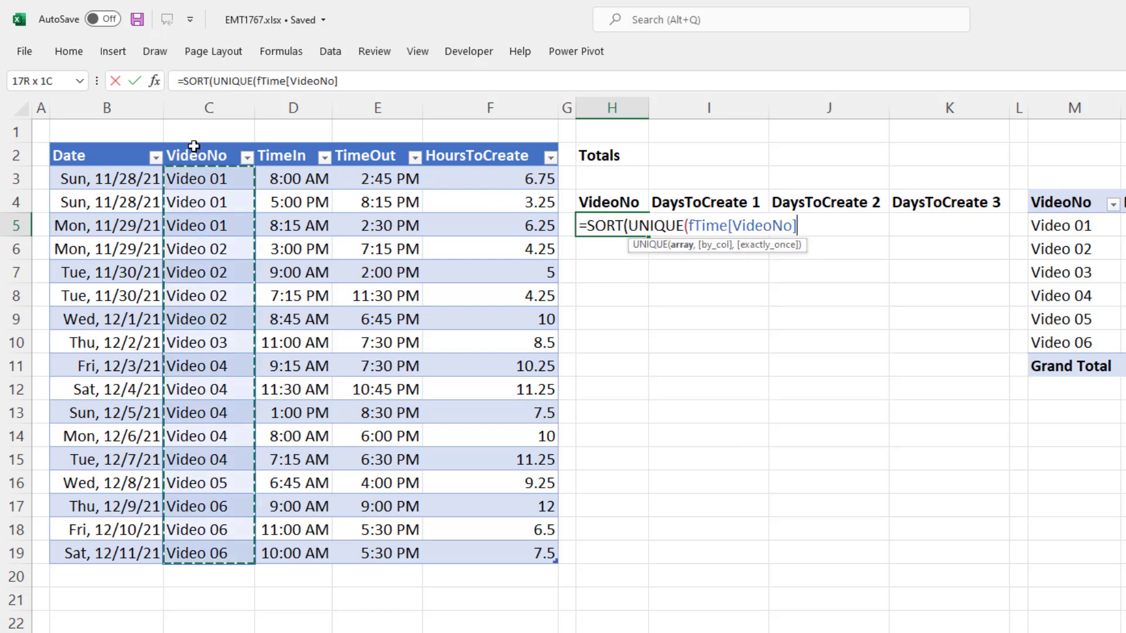
{"action": "type", "text": "))"}
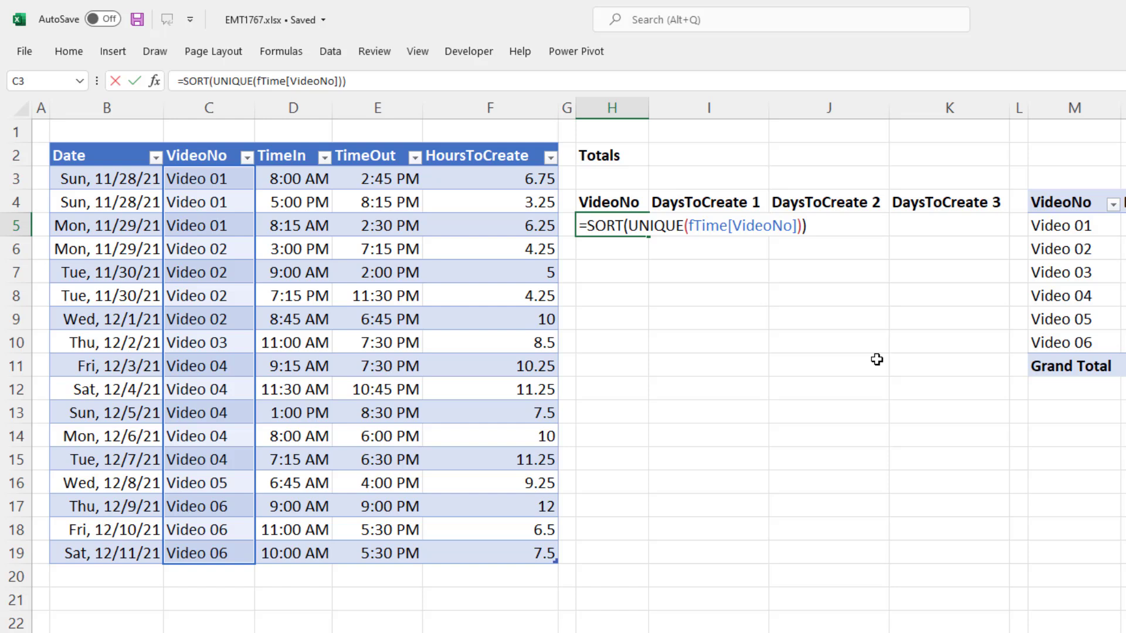
{"action": "key", "text": "Return"}
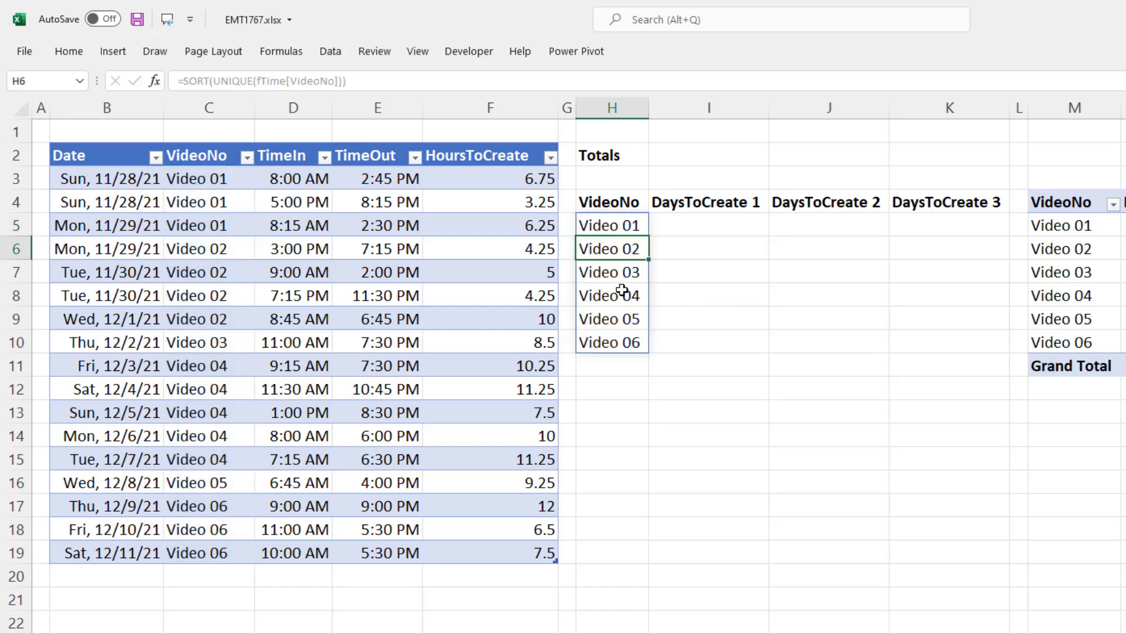
Check cells in the spilled video list and select I5 under DaysToCreate 1
{"action": "left_click", "coordinate": [594, 266]}
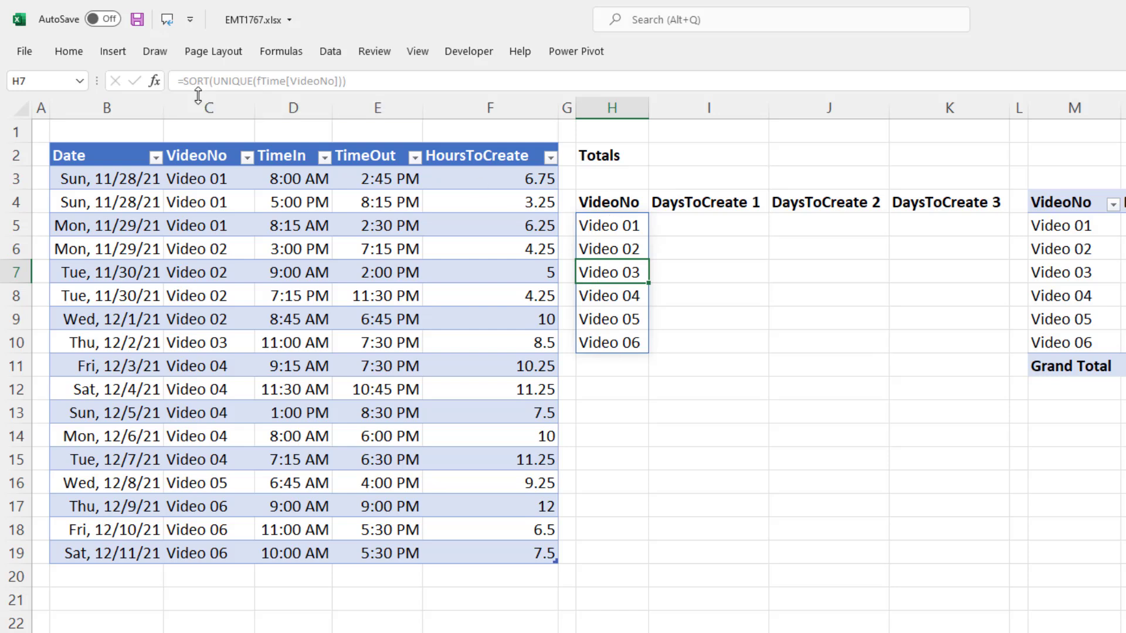
{"action": "left_click", "coordinate": [634, 290]}
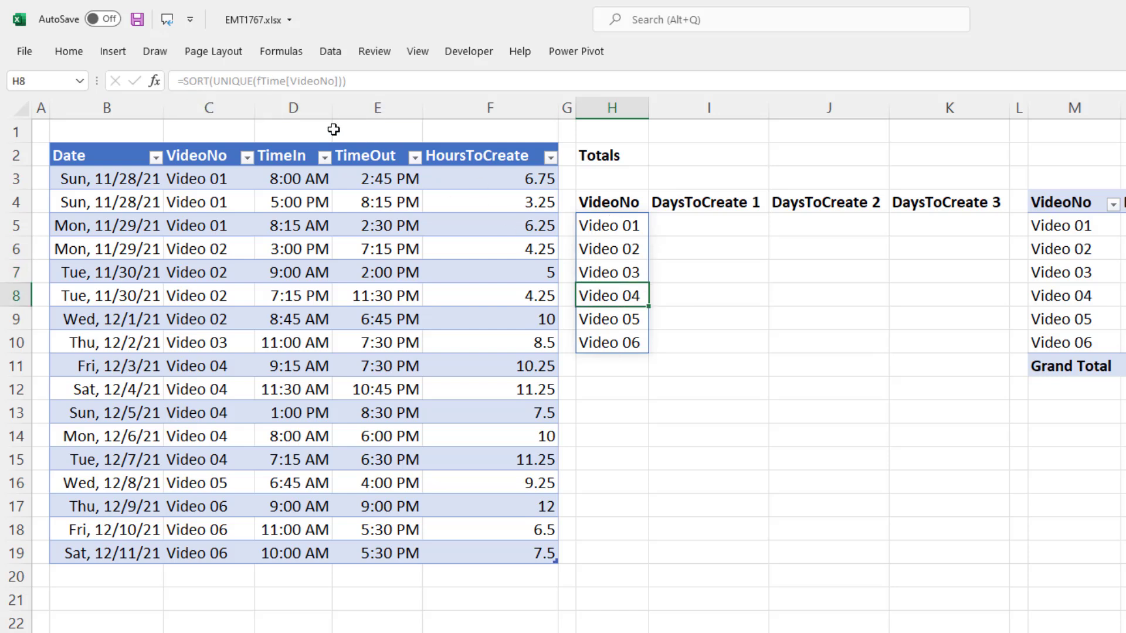
{"action": "left_click", "coordinate": [603, 226]}
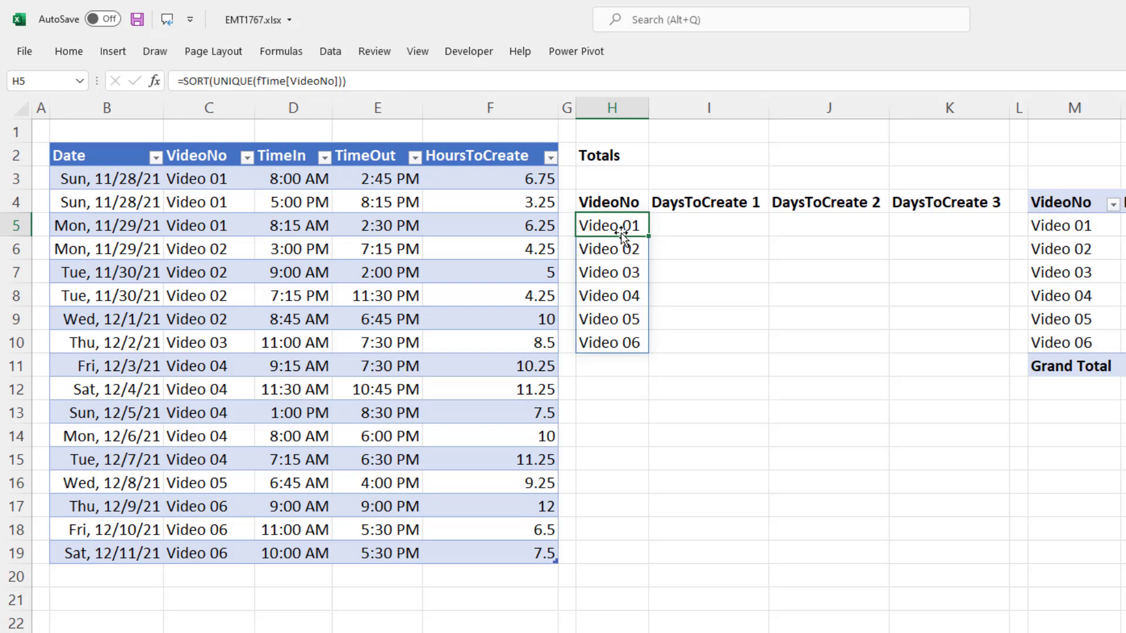
{"action": "left_click", "coordinate": [667, 226]}
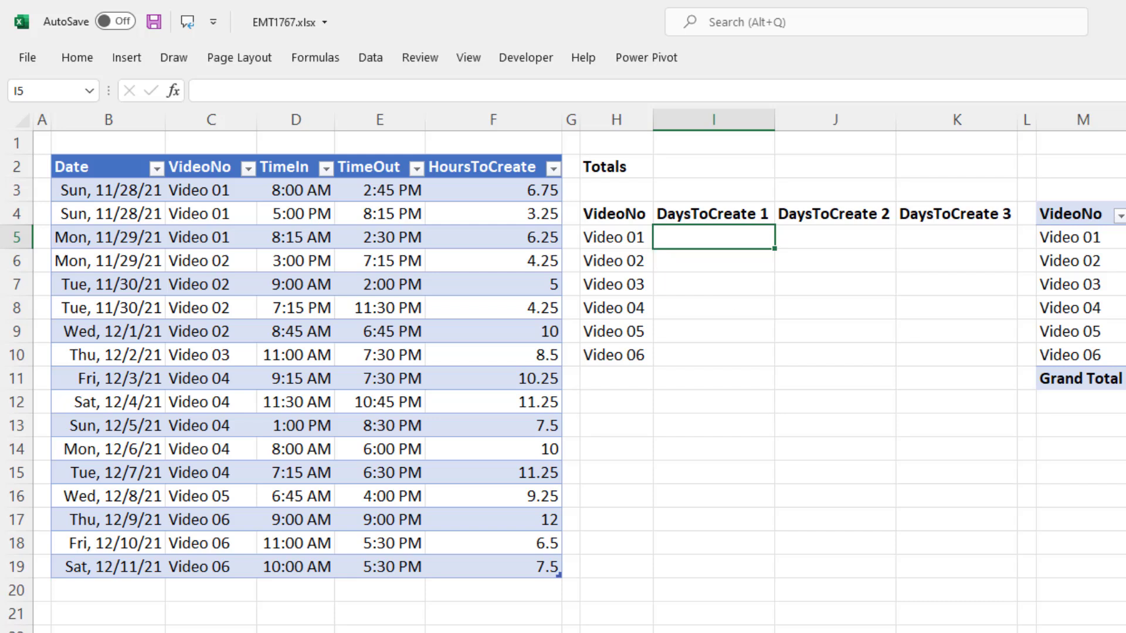
Enter =FILTER(fTime[Date],fTime[VideoNo]=H5) in I5, spilling dates 44528, 44528, 44529
{"action": "type", "text": "=fil"}
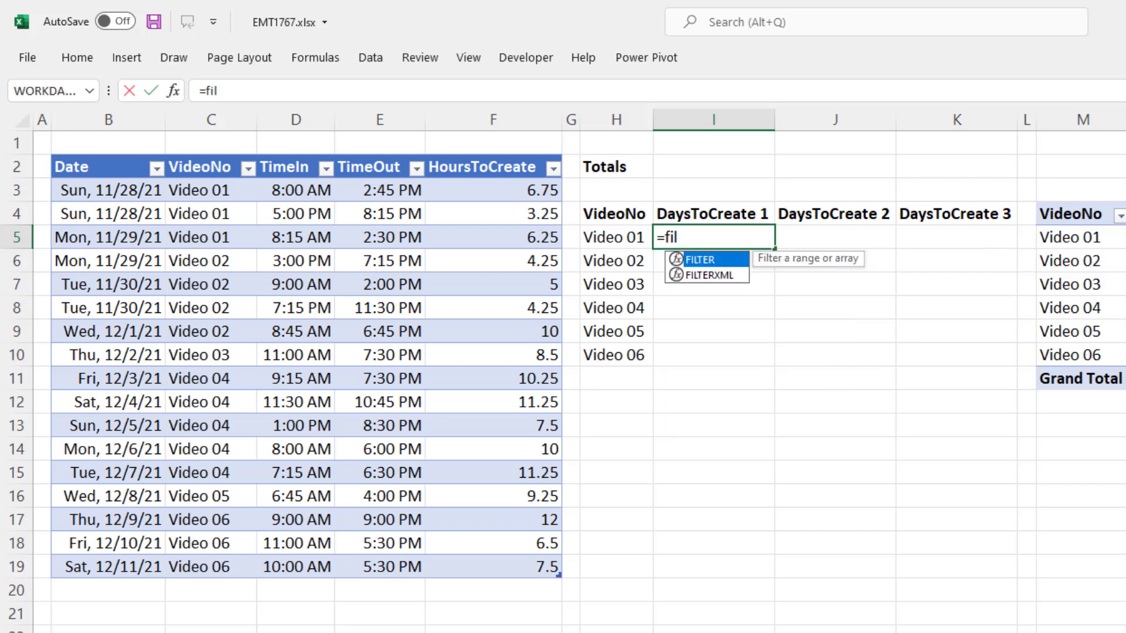
{"action": "key", "text": "Tab"}
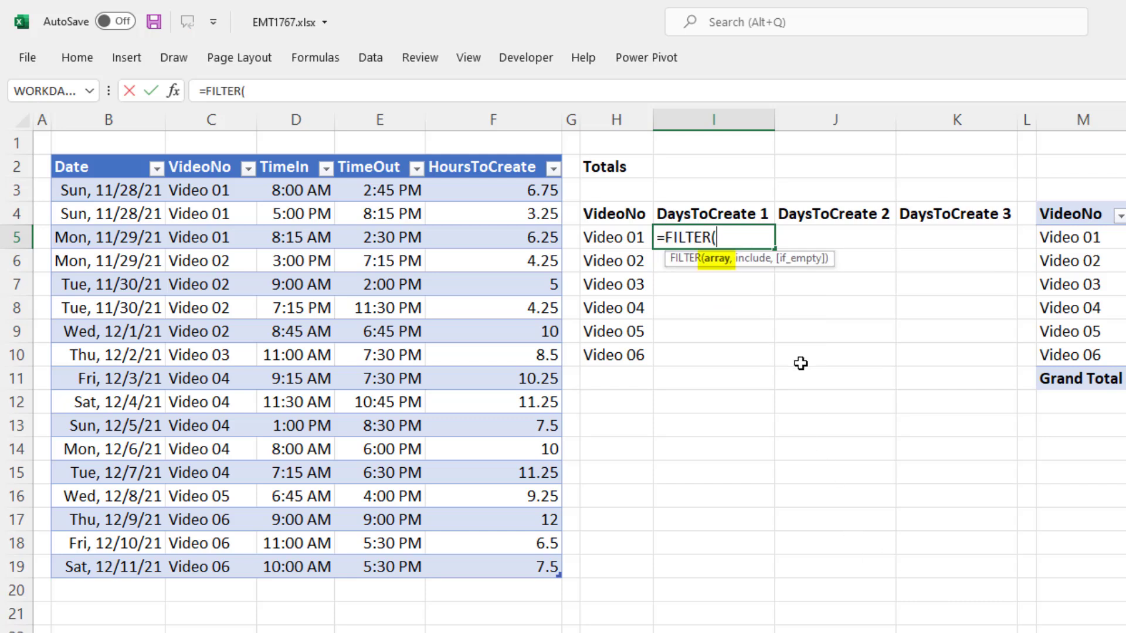
{"action": "left_click", "coordinate": [94, 159]}
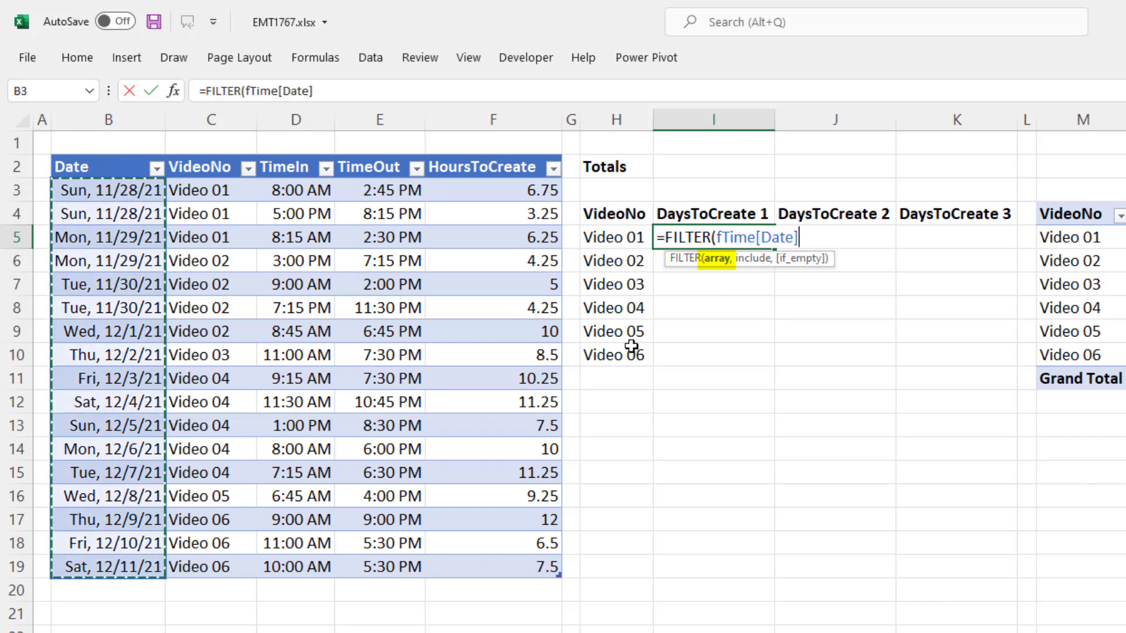
{"action": "type", "text": ","}
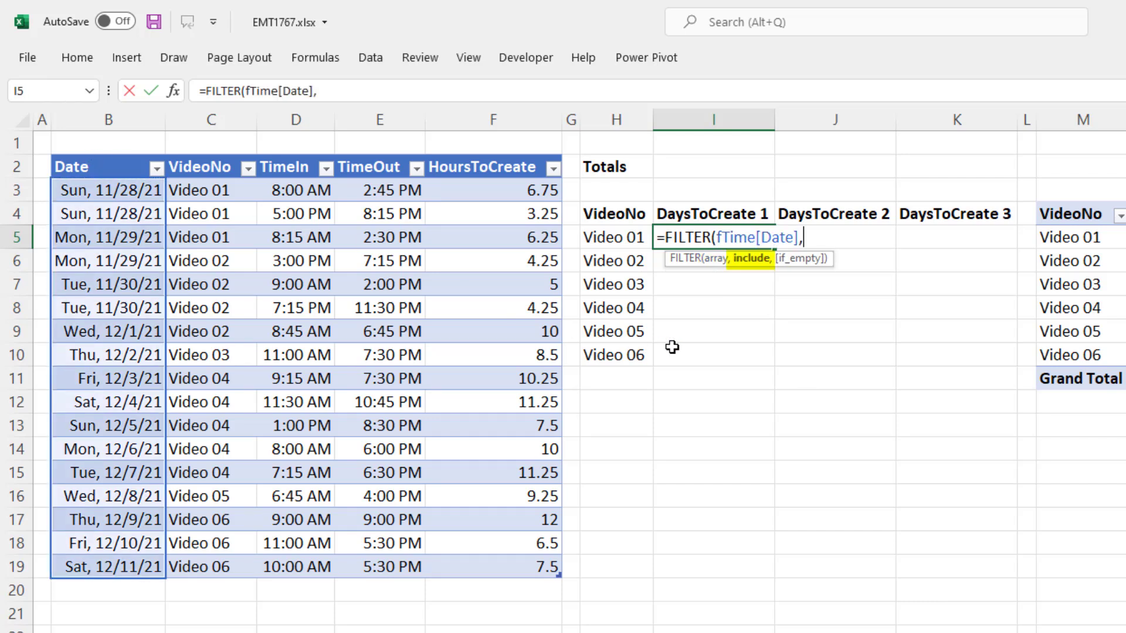
{"action": "left_click", "coordinate": [202, 154]}
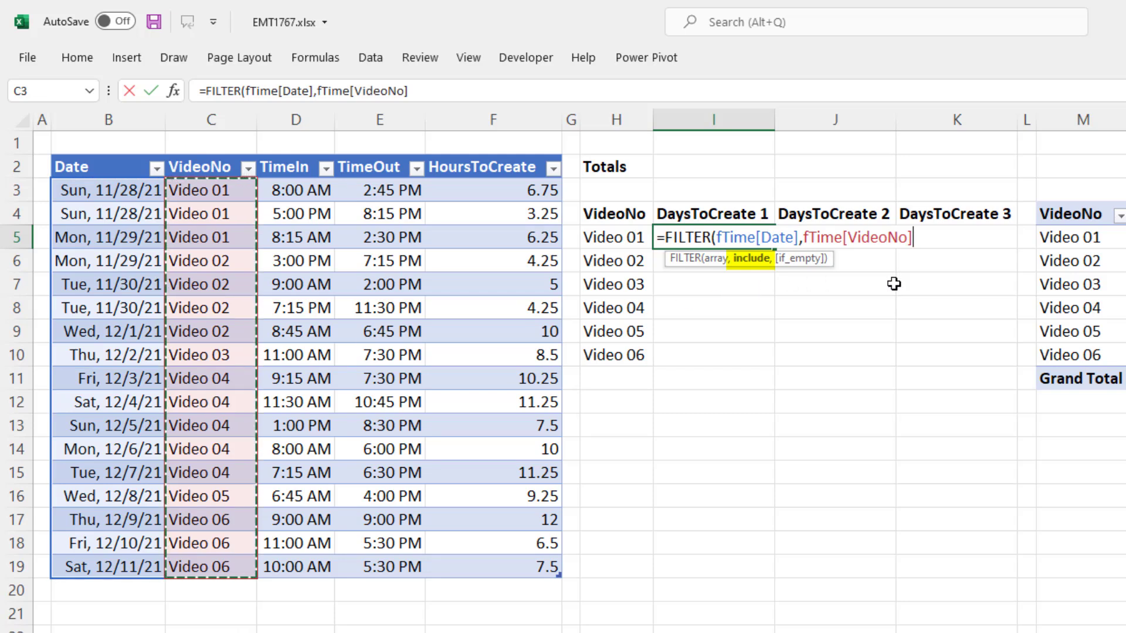
{"action": "type", "text": "="}
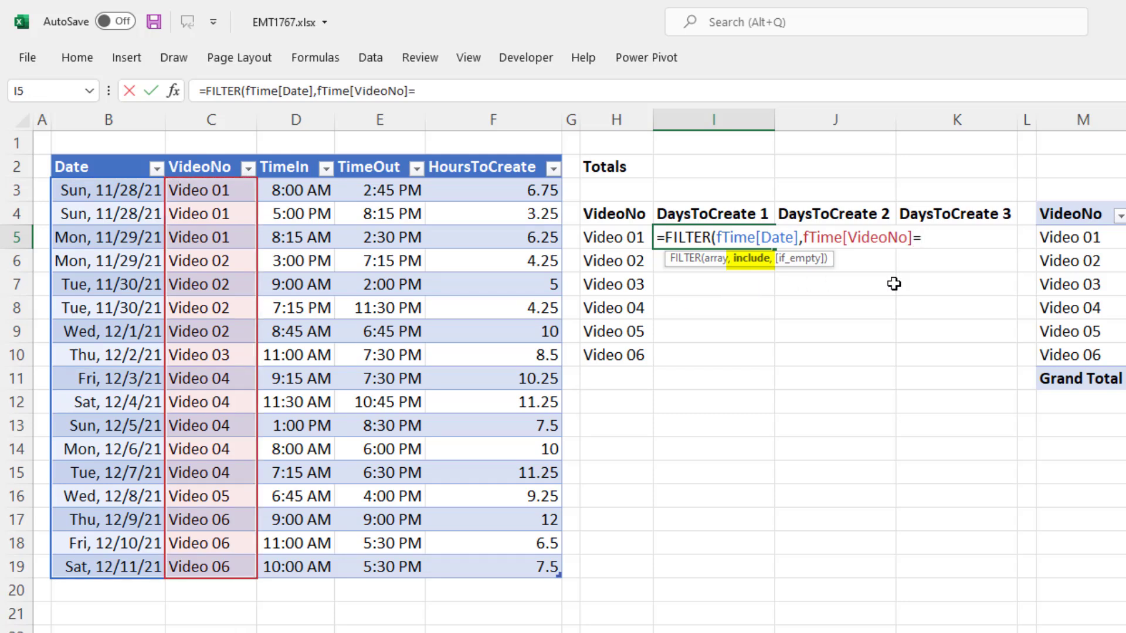
{"action": "left_click", "coordinate": [615, 241]}
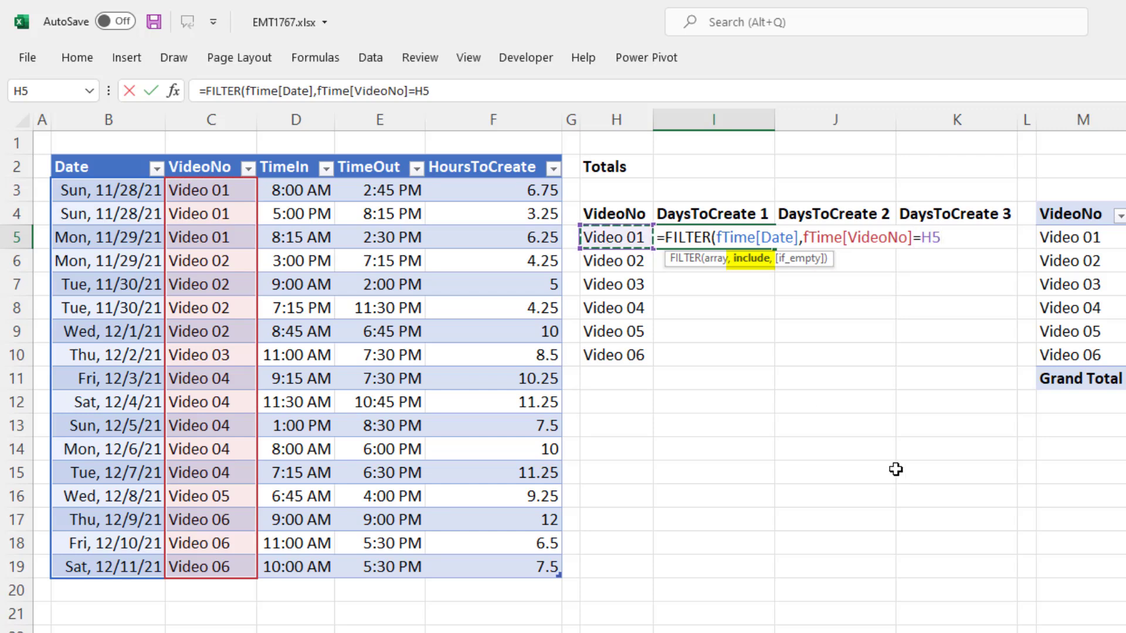
{"action": "type", "text": ")"}
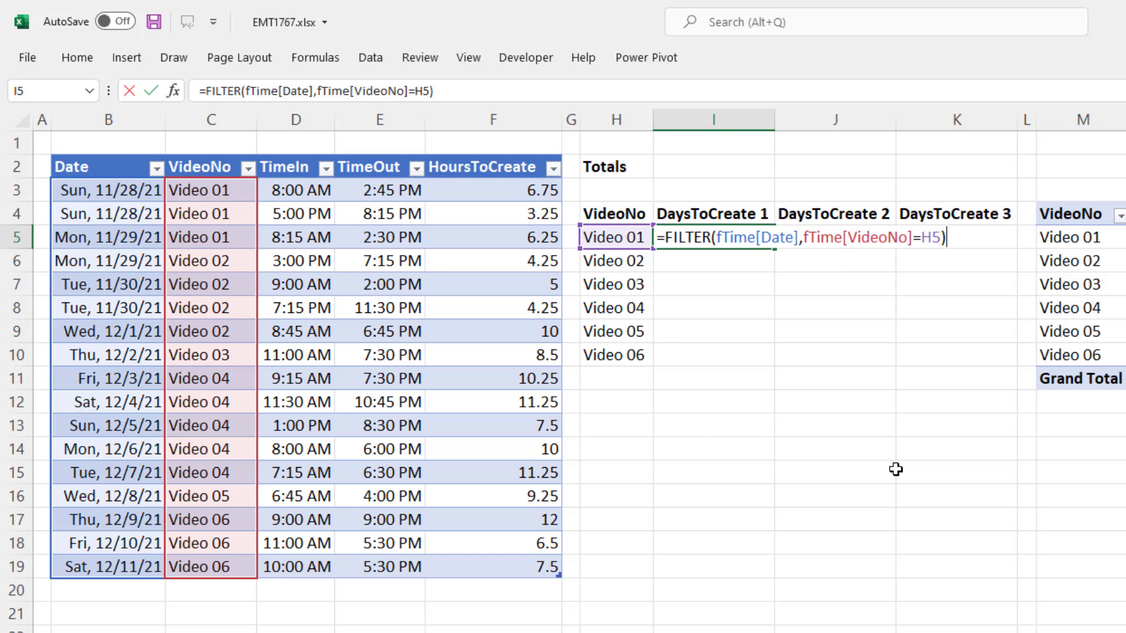
{"action": "key", "text": "Return"}
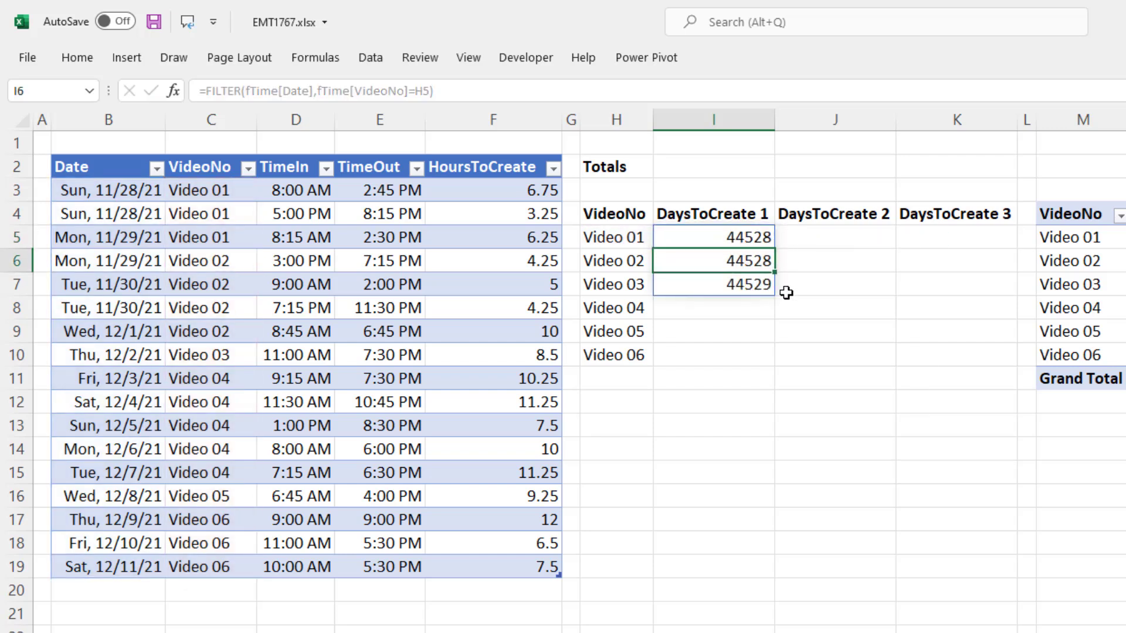
{"action": "left_click", "coordinate": [719, 233]}
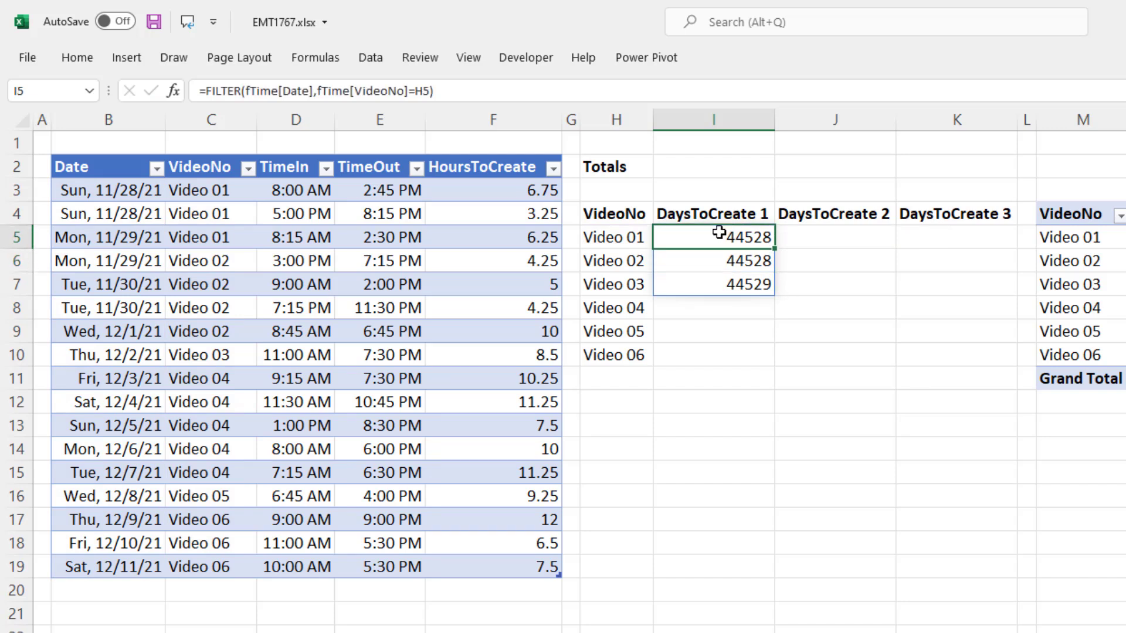
{"action": "left_click", "coordinate": [720, 265]}
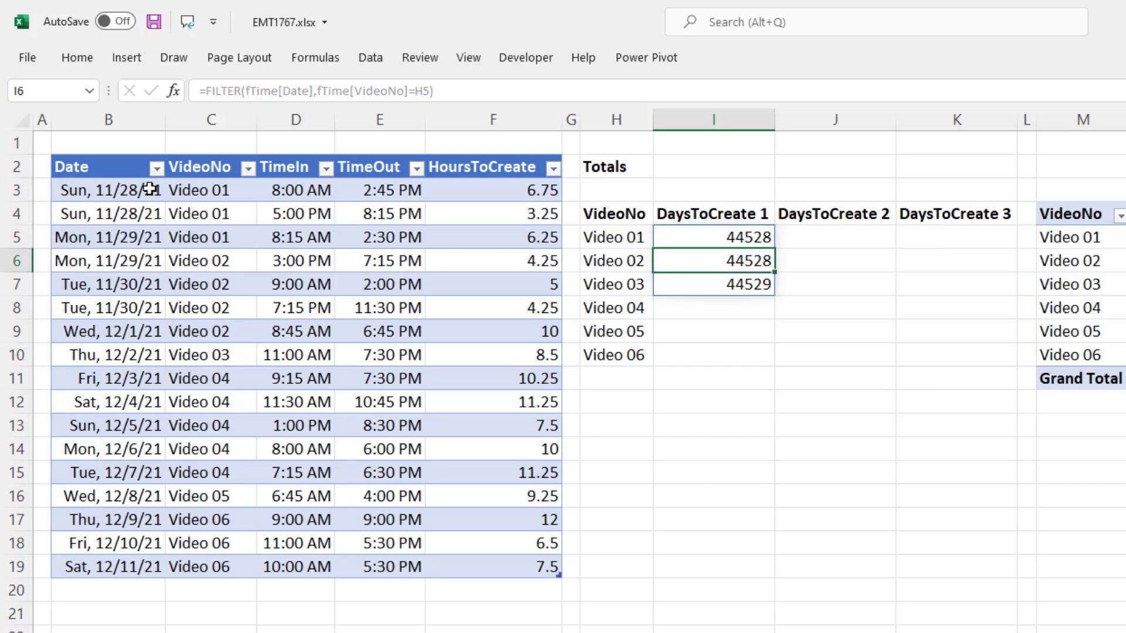
{"action": "left_click", "coordinate": [721, 236]}
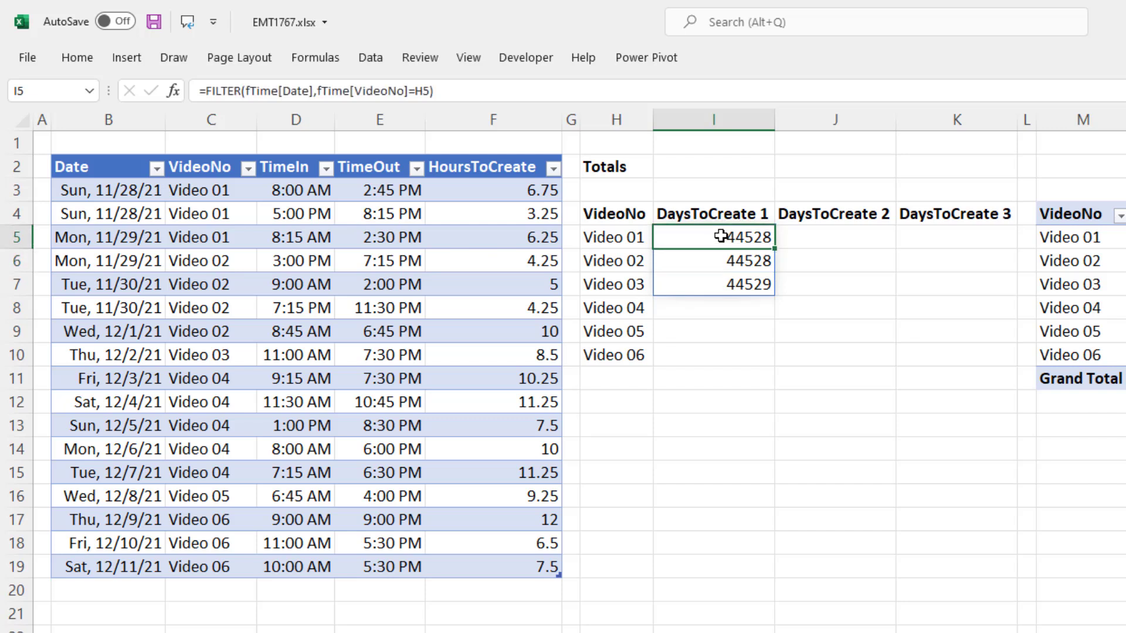
Wrap I5's FILTER formula in UNIQUE to return Video 01's distinct dates
{"action": "key", "text": "F2"}
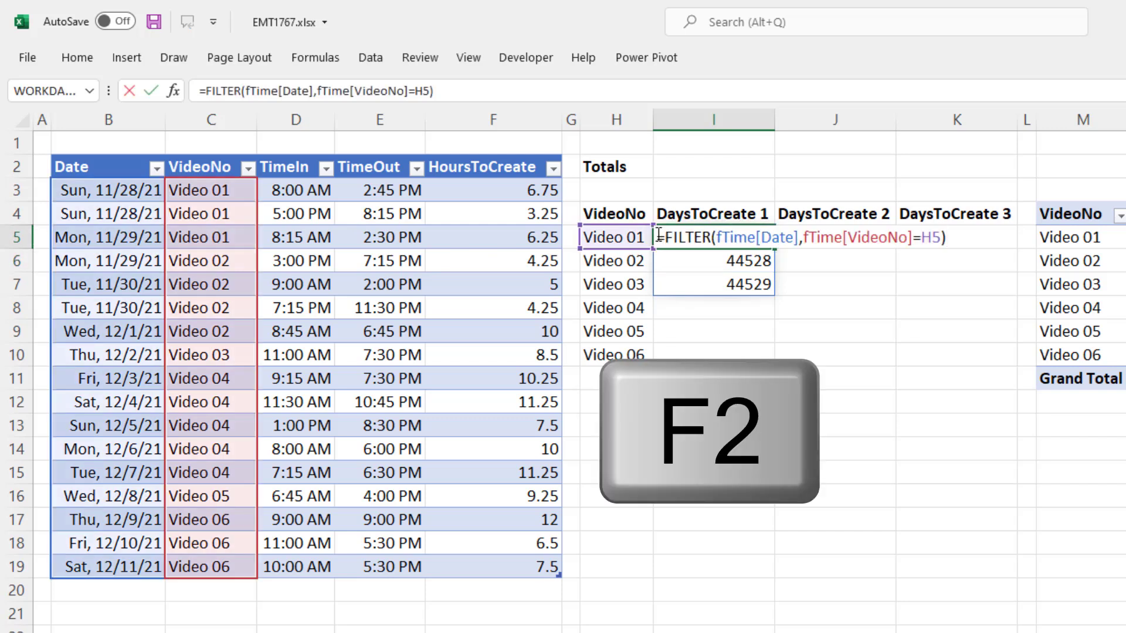
{"action": "key", "text": "Home"}
{"action": "key", "text": "Right"}
{"action": "type", "text": "uni"}
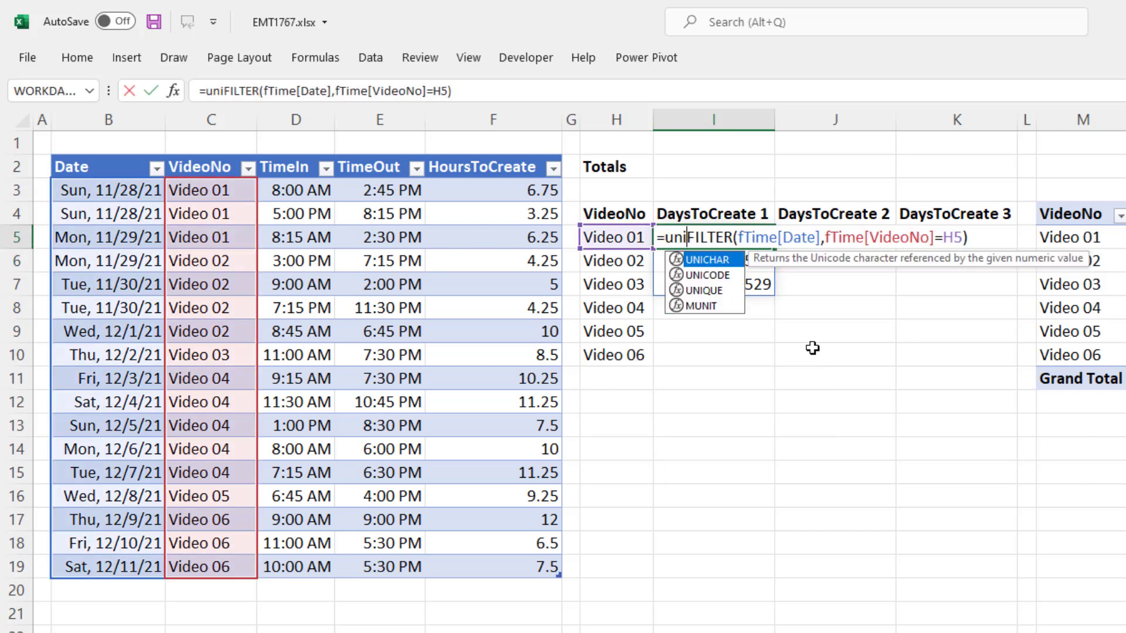
{"action": "type", "text": "q"}
{"action": "key", "text": "Tab"}
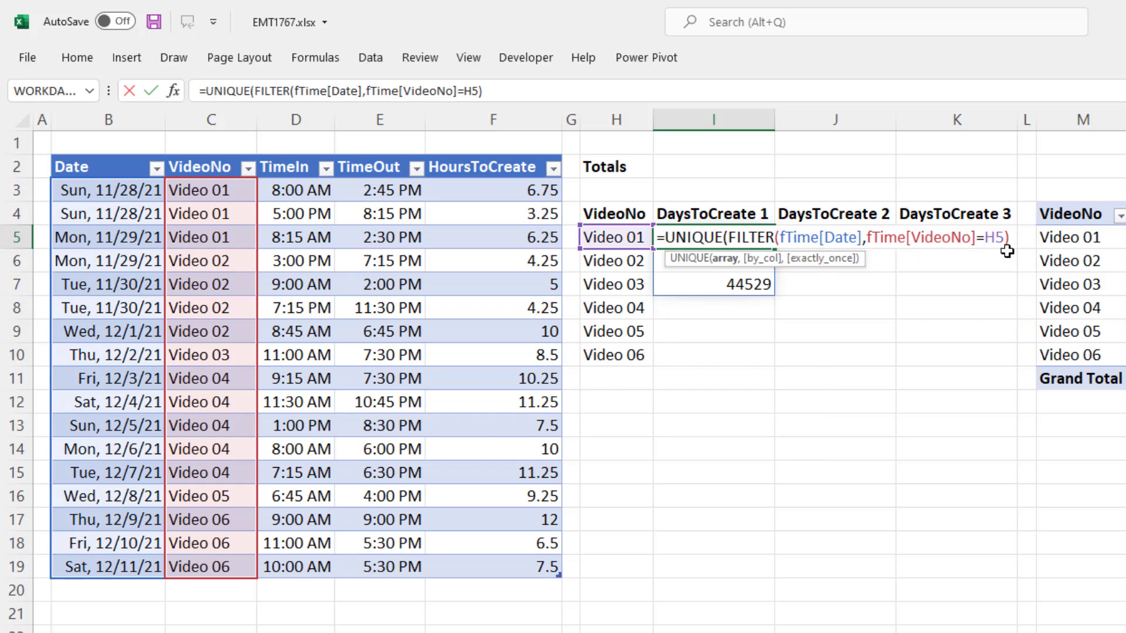
{"action": "key", "text": "End"}
{"action": "type", "text": ")"}
{"action": "key", "text": "Return"}
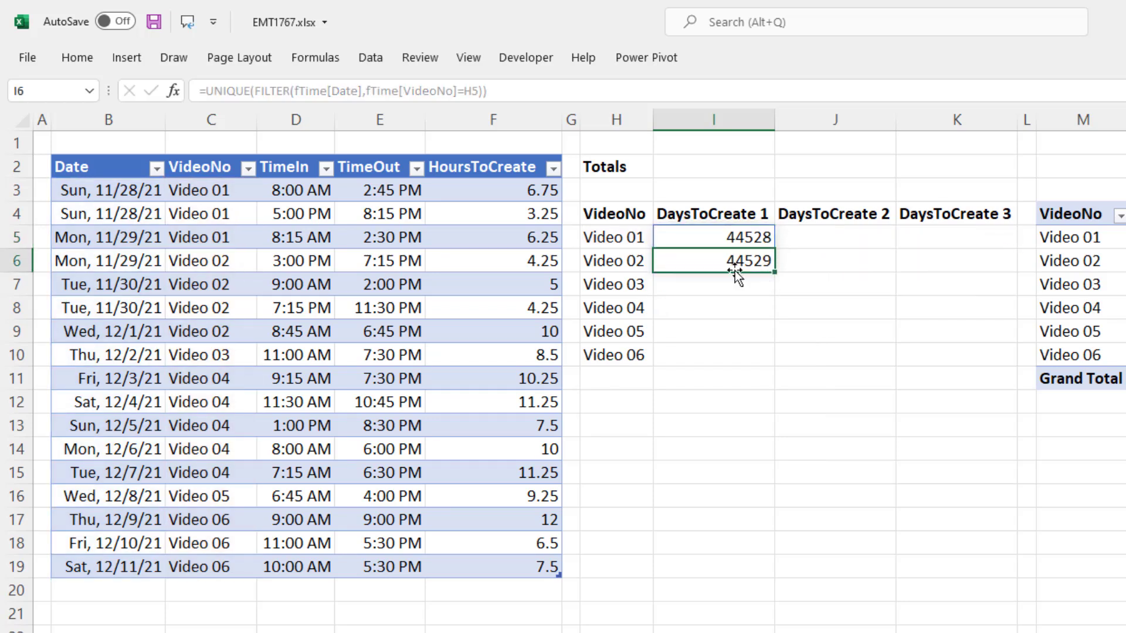
Wrap the UNIQUE formula in COUNT so I5 returns 2 distinct days
{"action": "left_click", "coordinate": [722, 237]}
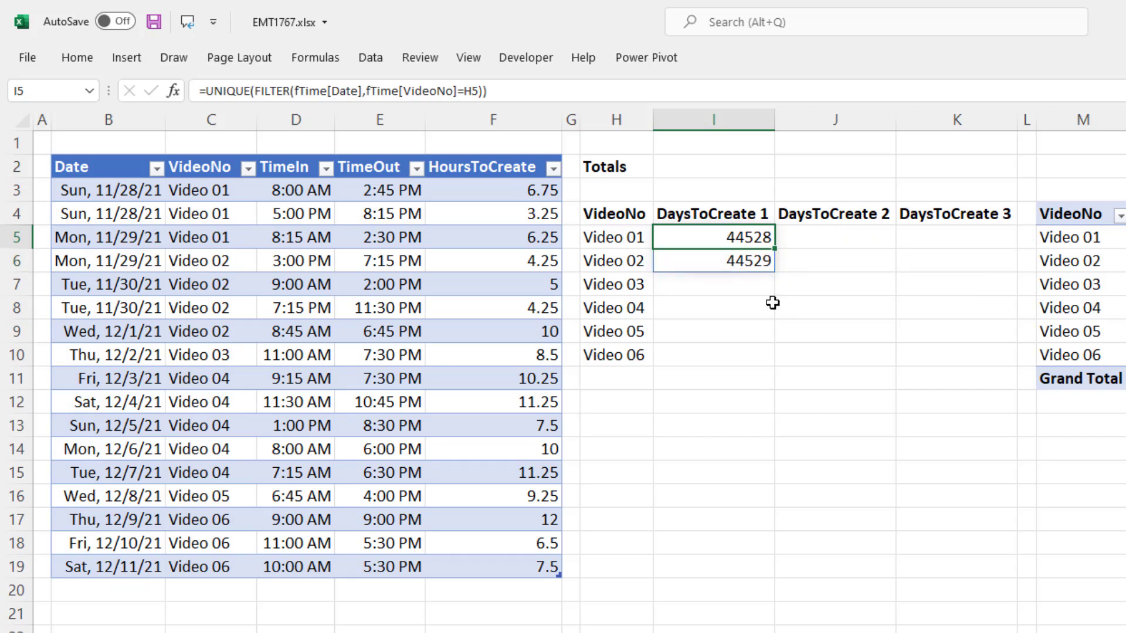
{"action": "key", "text": "F2"}
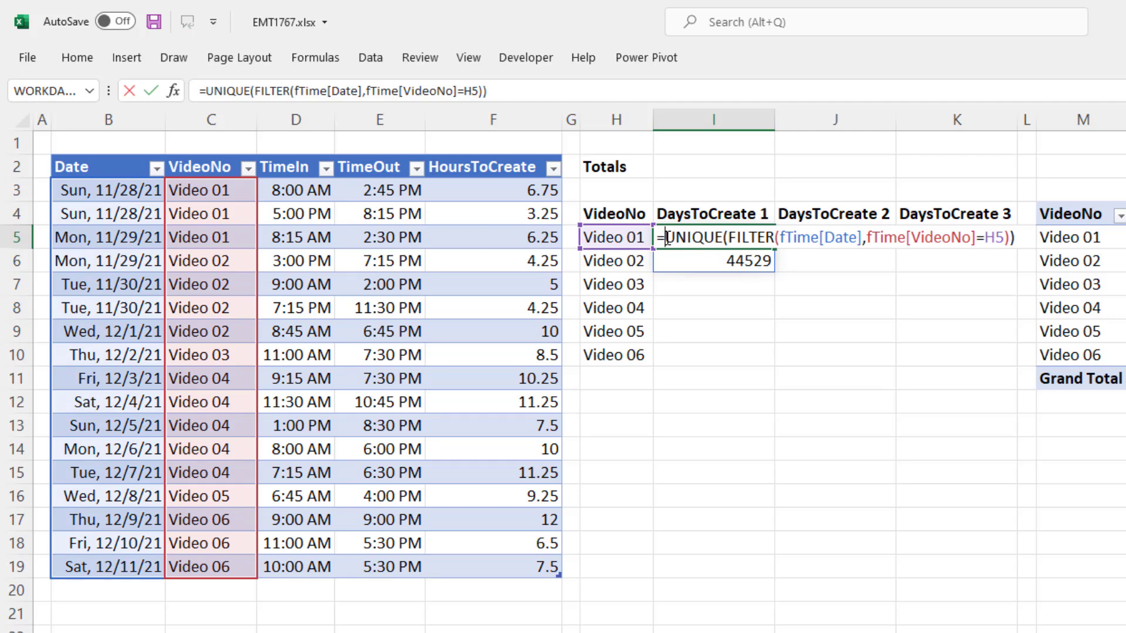
{"action": "type", "text": "count"}
{"action": "key", "text": "Tab"}
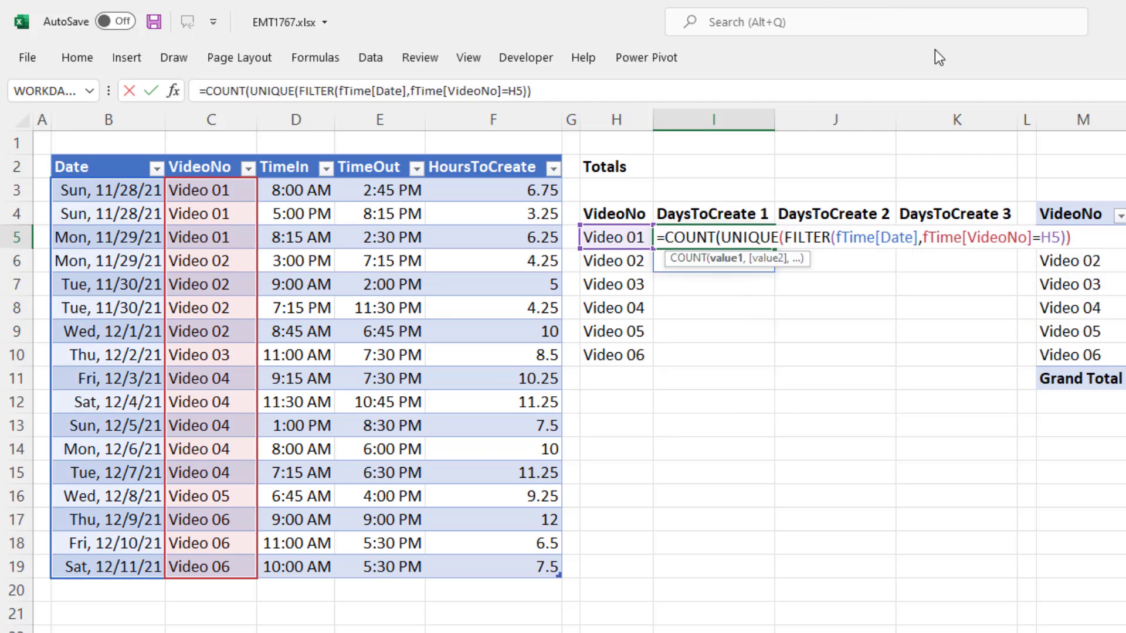
{"action": "type", "text": ")"}
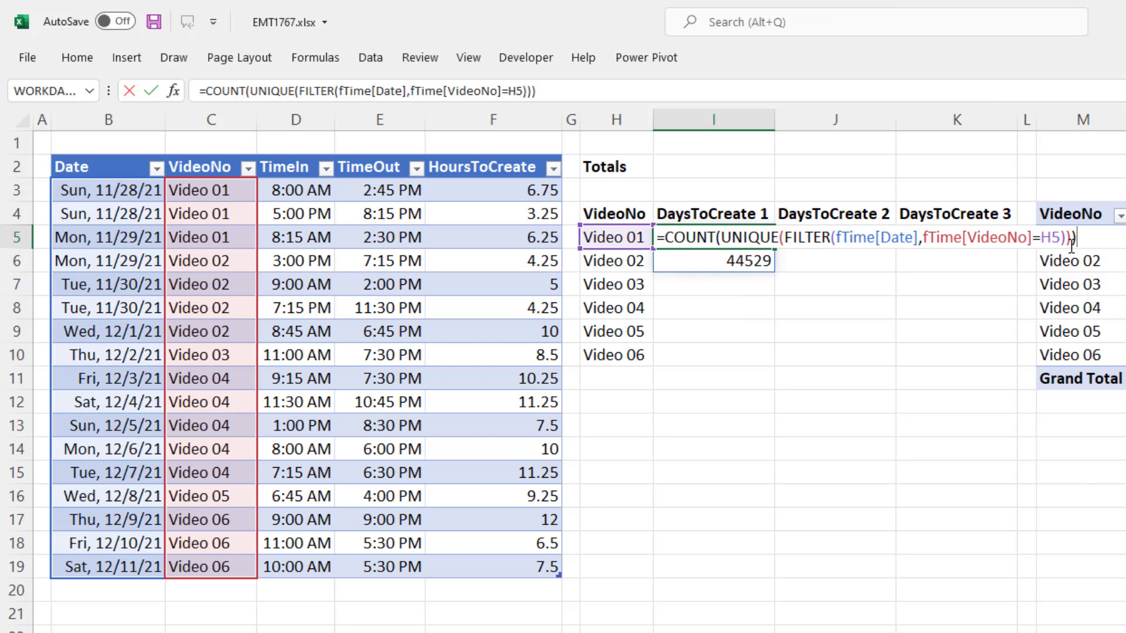
{"action": "key", "text": "ctrl+Return"}
{"action": "key", "text": "ctrl+Return"}
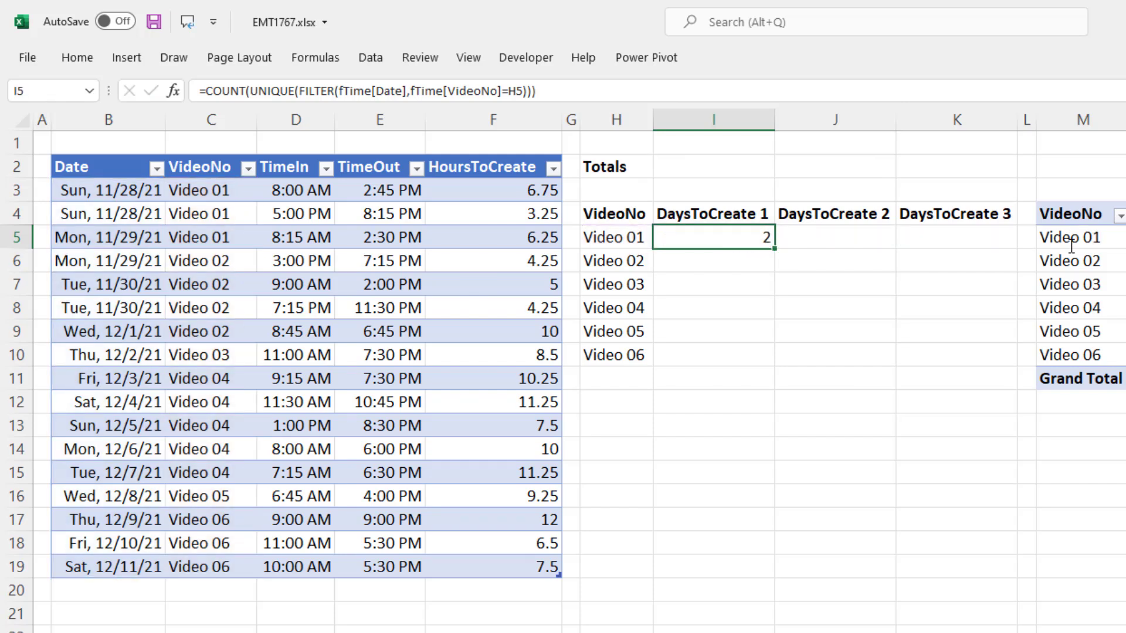
Fill the COUNT formula down to I10 and verify I10's references
{"action": "double_click", "coordinate": [775, 248]}
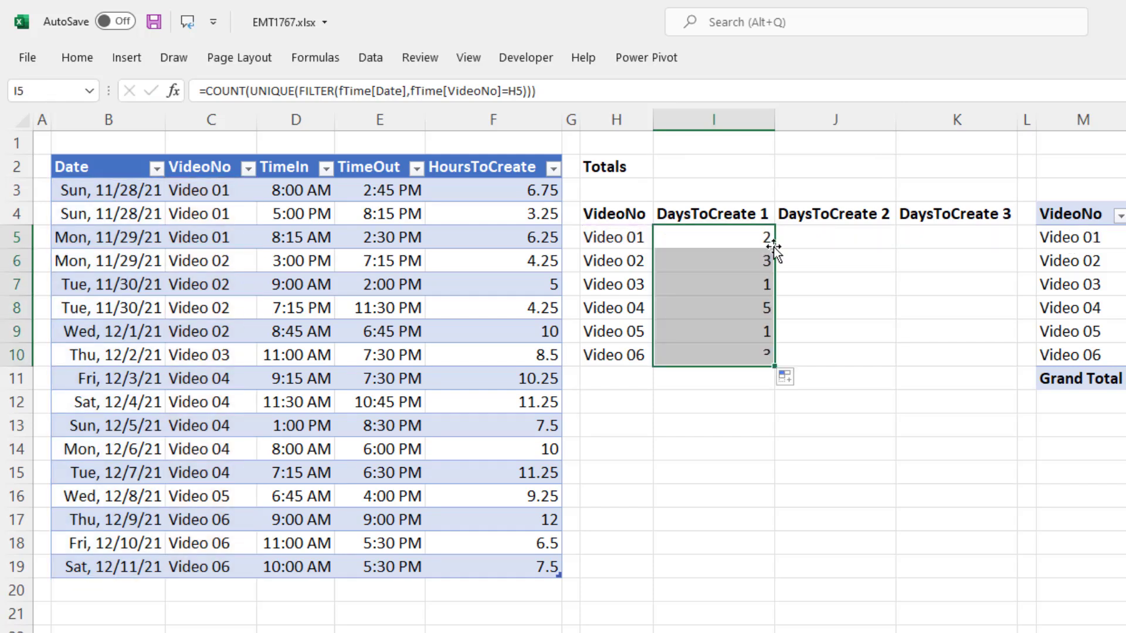
{"action": "left_click", "coordinate": [684, 352]}
{"action": "key", "text": "F2"}
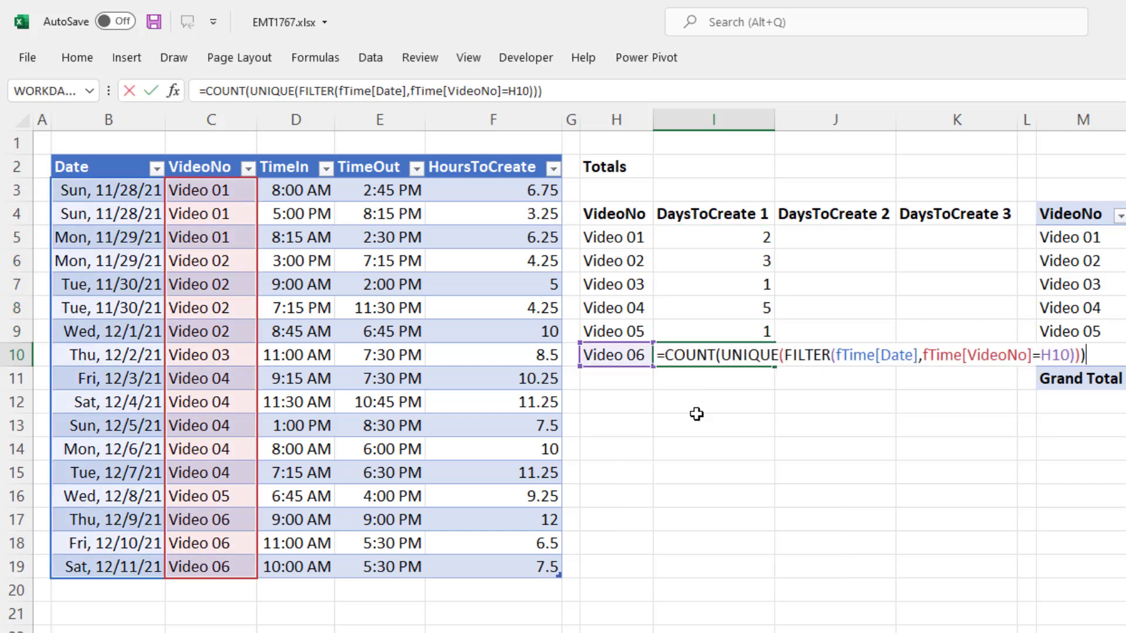
{"action": "key", "text": "Return"}
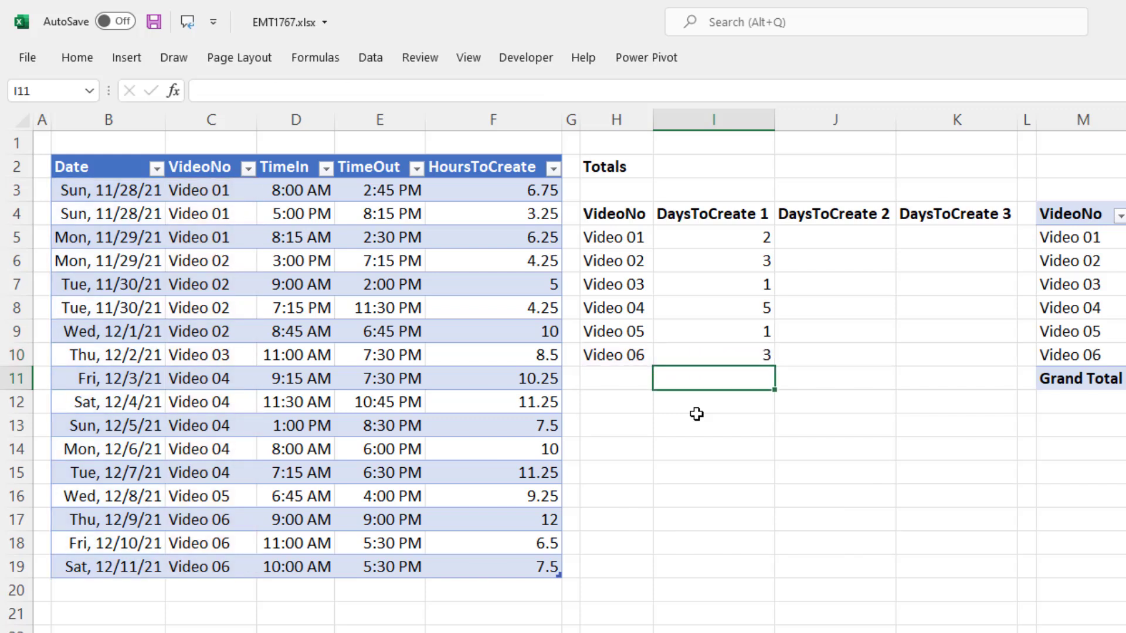
{"action": "left_click", "coordinate": [839, 238]}
Enter the SUM(--(FREQUENCY(...)>0)) array formula in J5, fill to J10, and check J10
{"action": "key", "text": "F2"}
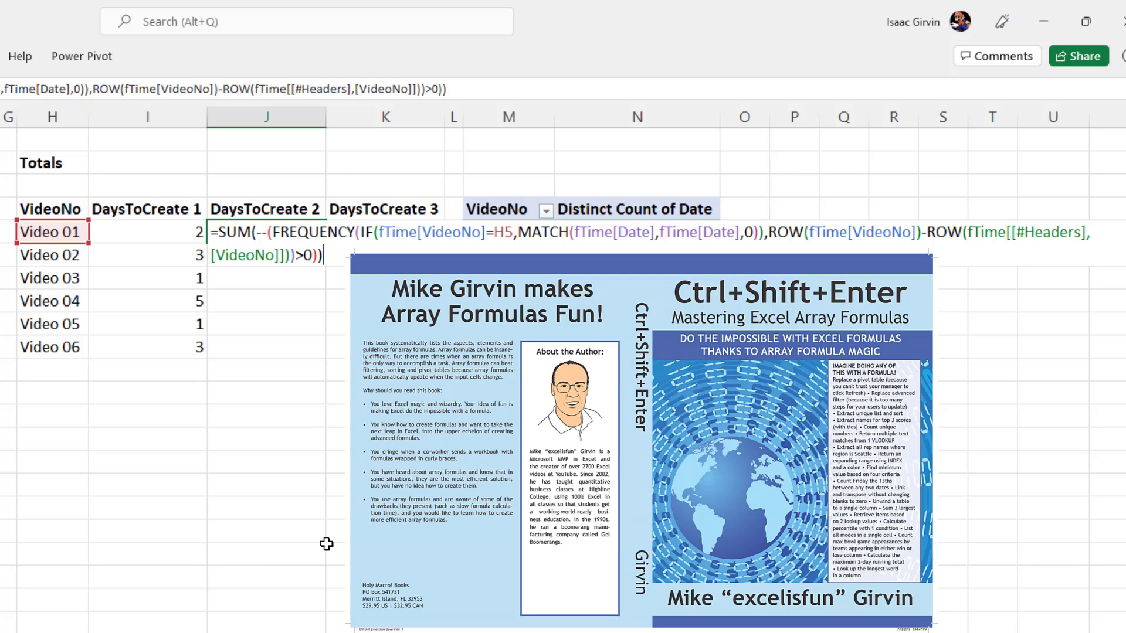
{"action": "key", "text": "ctrl+shift+Return"}
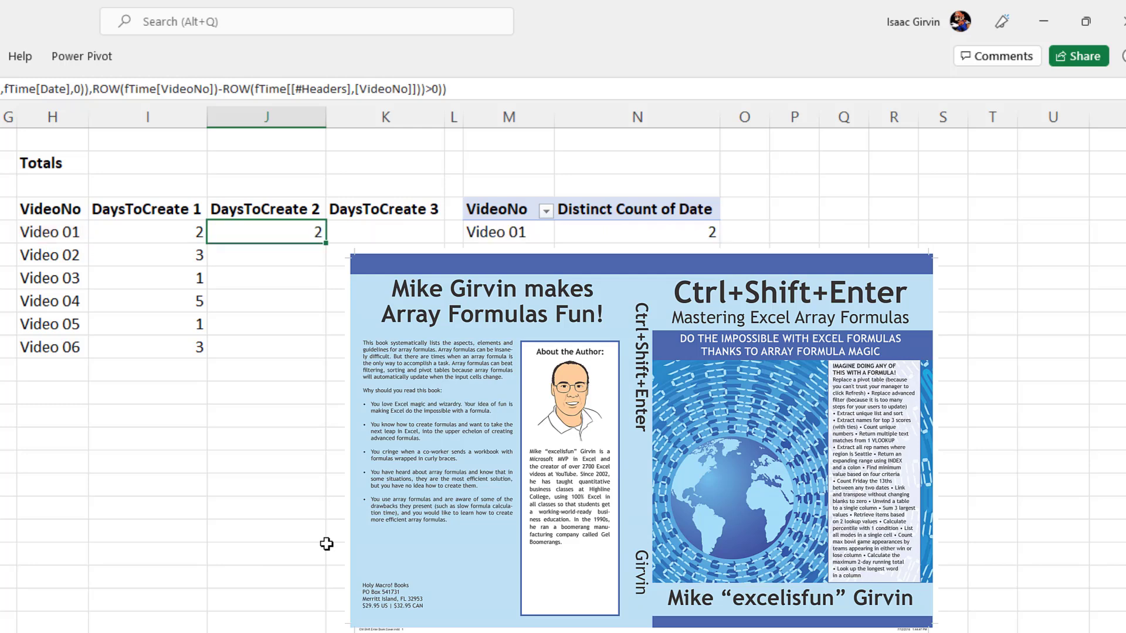
{"action": "double_click", "coordinate": [326, 244]}
{"action": "left_click", "coordinate": [245, 349]}
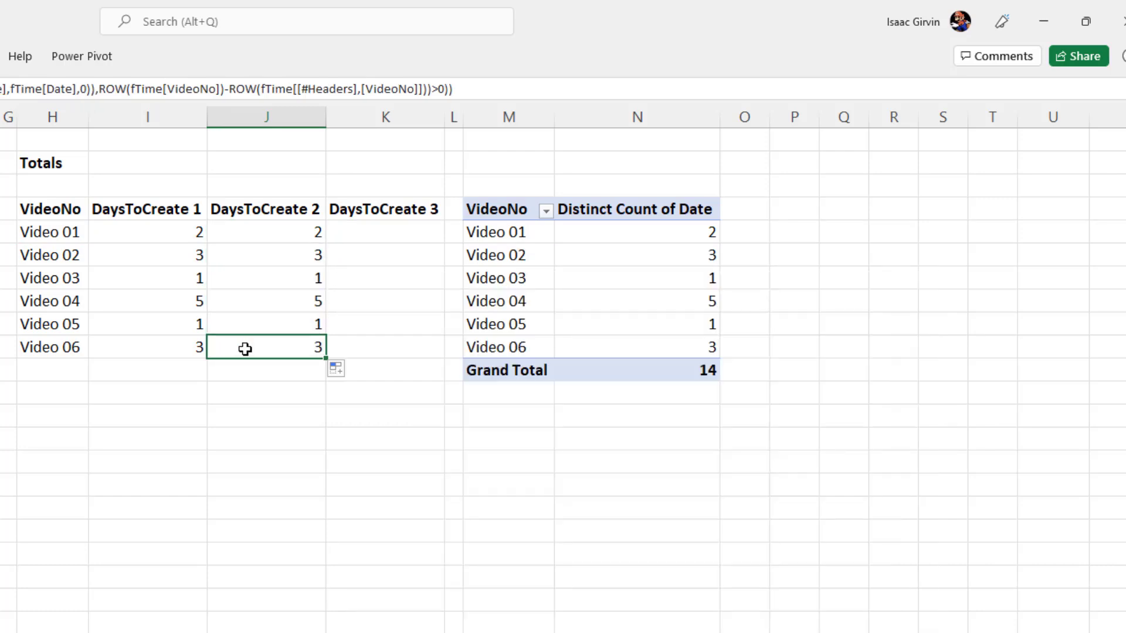
{"action": "key", "text": "F2"}
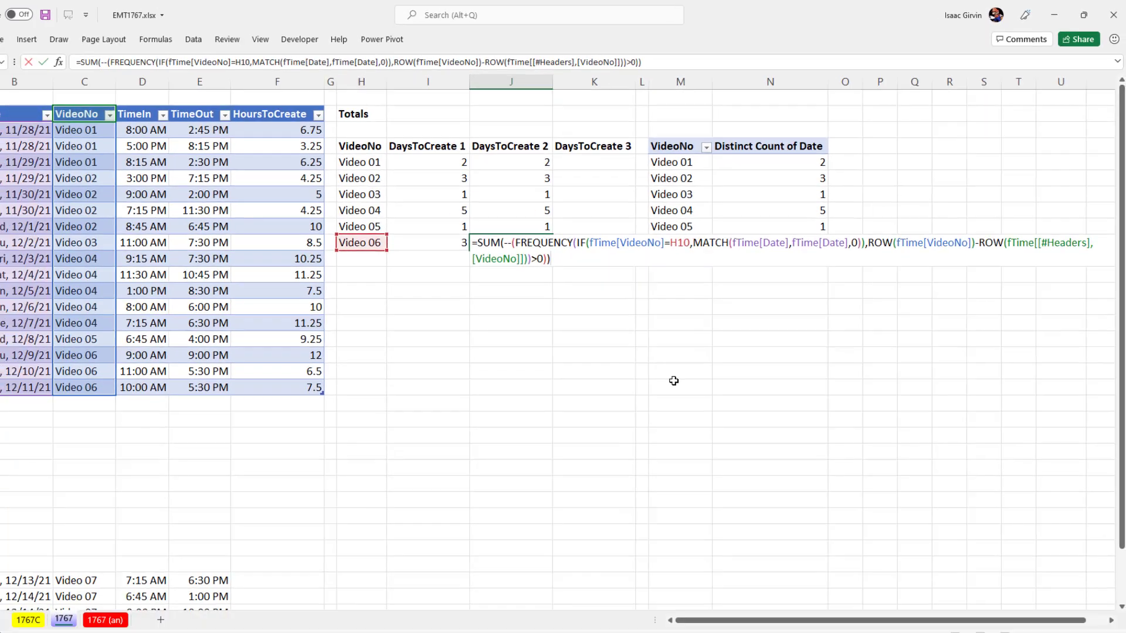
Add 'Video 07' in C20 as a new table row and put I5 into edit mode
{"action": "key", "text": "Escape"}
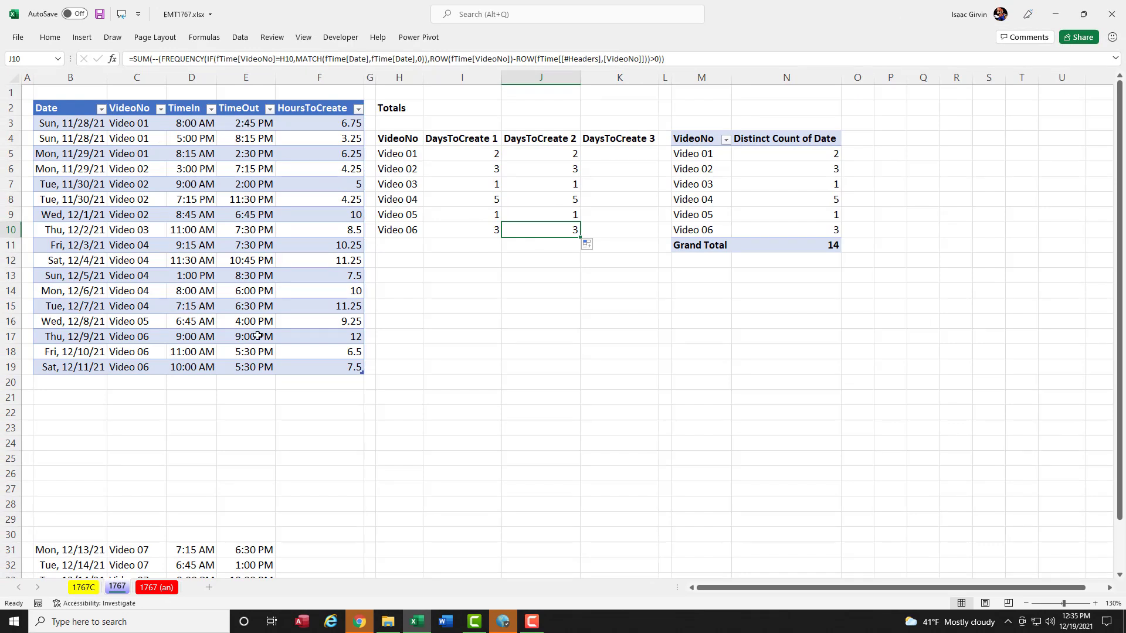
{"action": "left_click", "coordinate": [130, 385]}
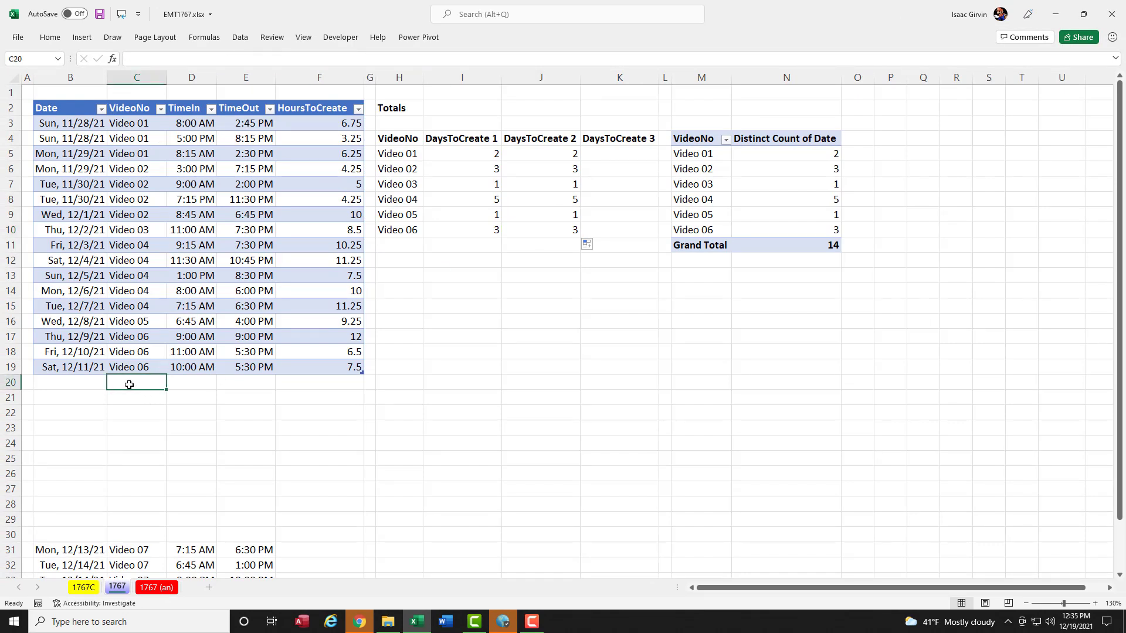
{"action": "type", "text": "Video 07"}
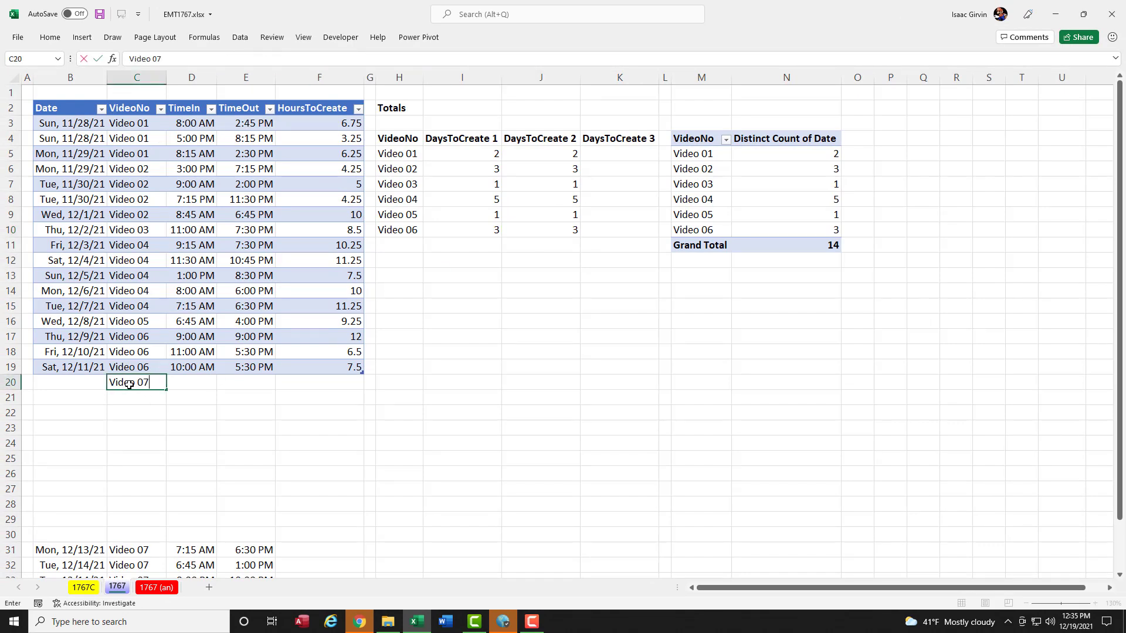
{"action": "key", "text": "Return"}
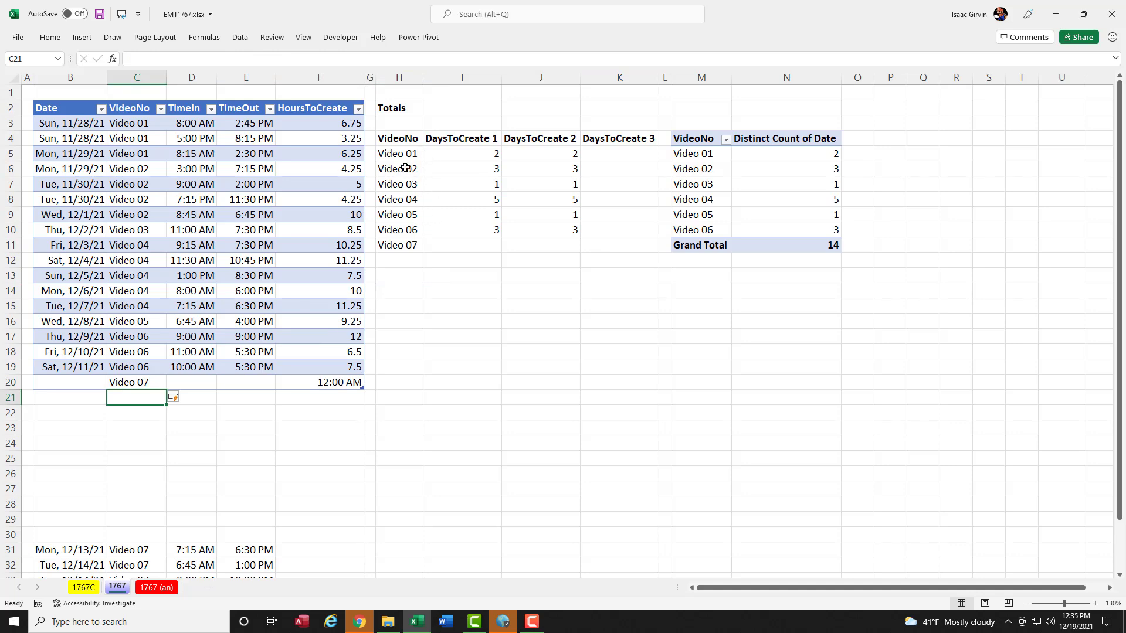
{"action": "left_click", "coordinate": [461, 153]}
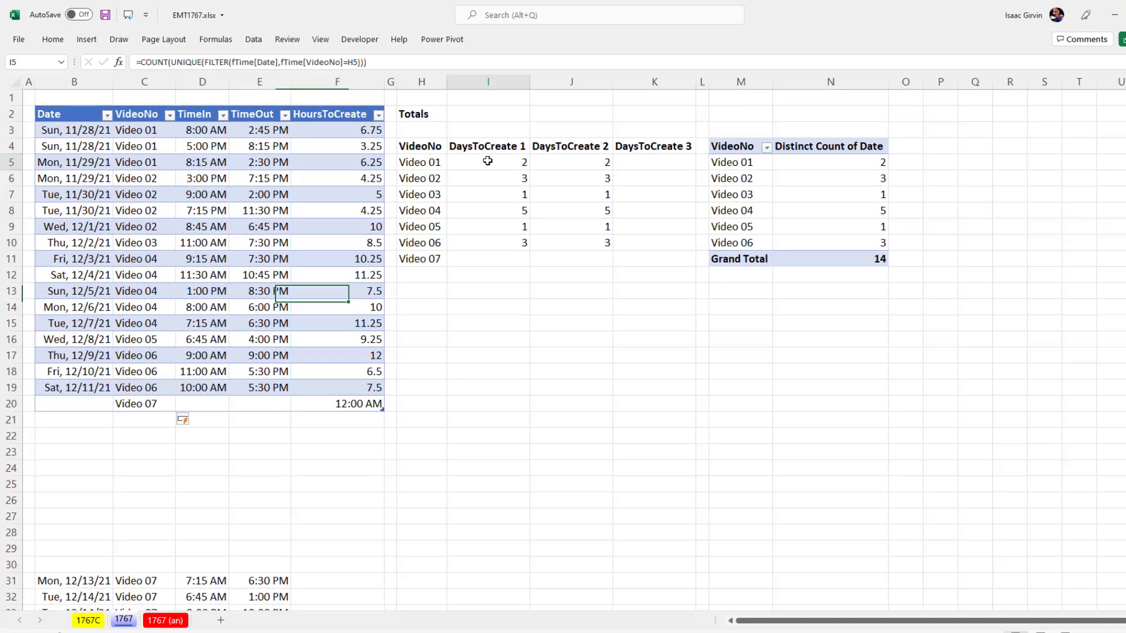
{"action": "key", "text": "F2"}
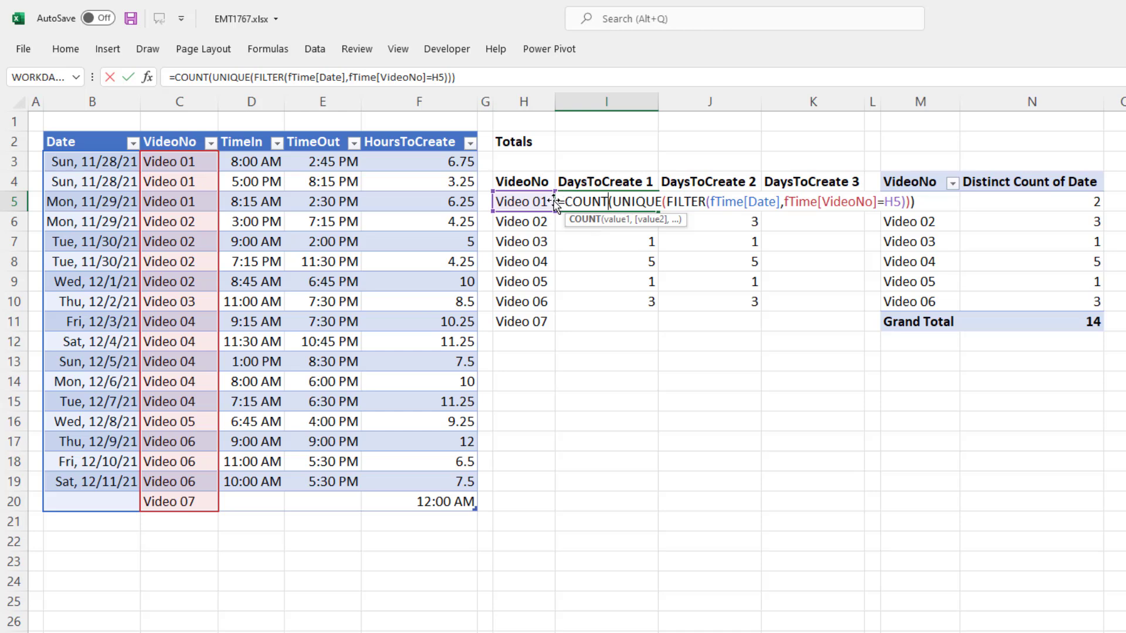
Select and copy the COUNT(UNIQUE(FILTER(...))) text from I5's formula
{"action": "left_click_drag", "start_coordinate": [566, 203], "coordinate": [896, 223]}
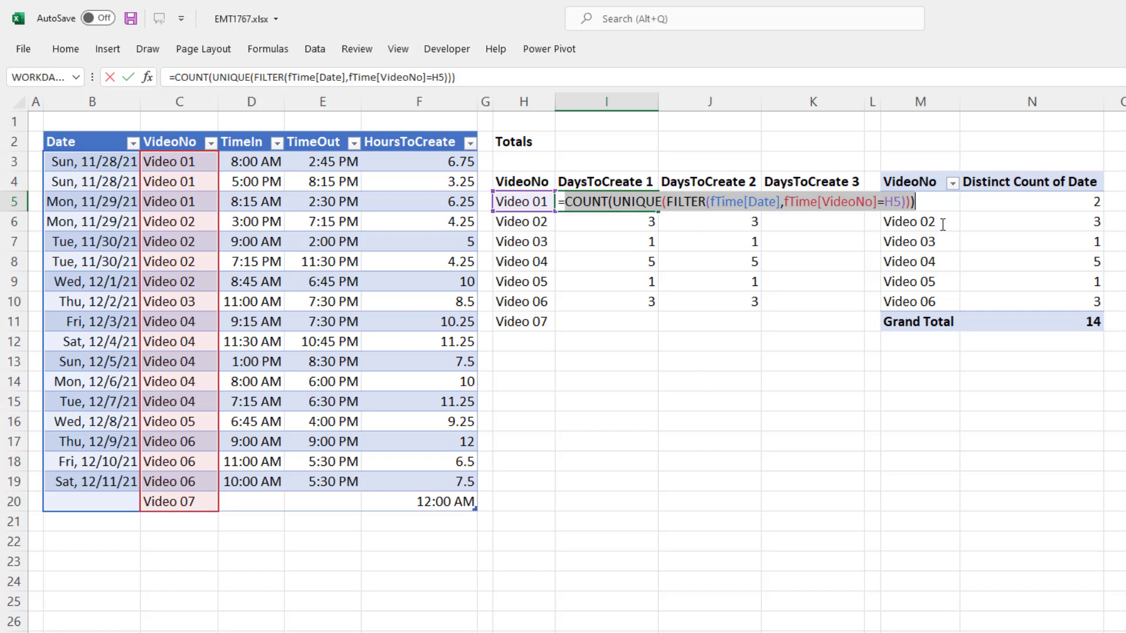
{"action": "key", "text": "ctrl+c"}
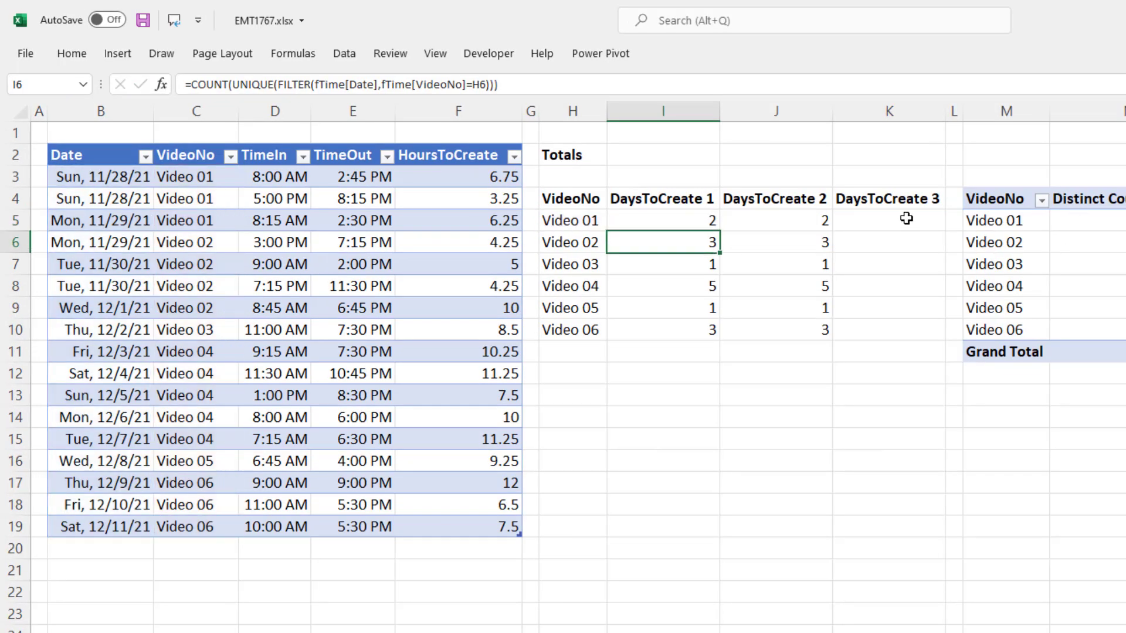
Begin =BYROW(H5#, in K5 with the spilled video list as the array
{"action": "left_click", "coordinate": [829, 199]}
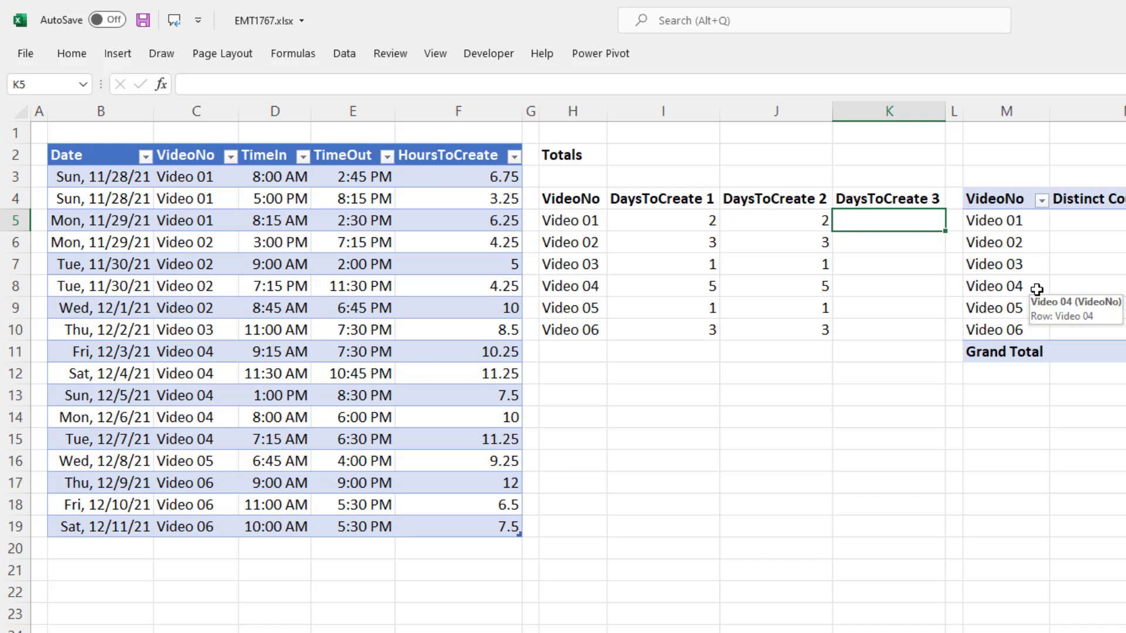
{"action": "type", "text": "=by"}
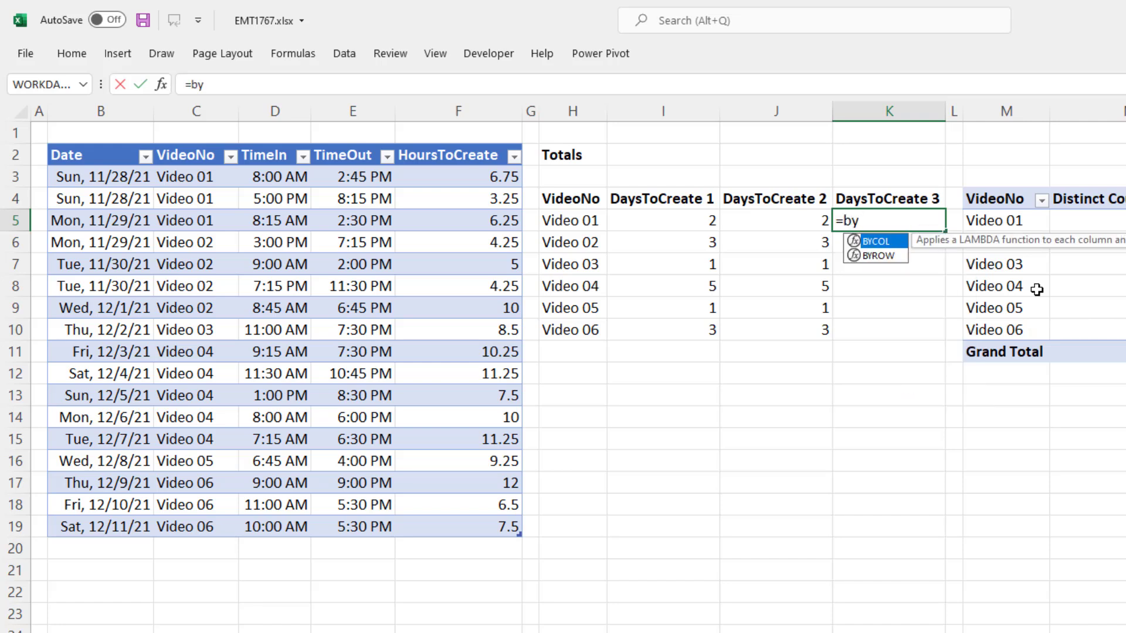
{"action": "type", "text": "r"}
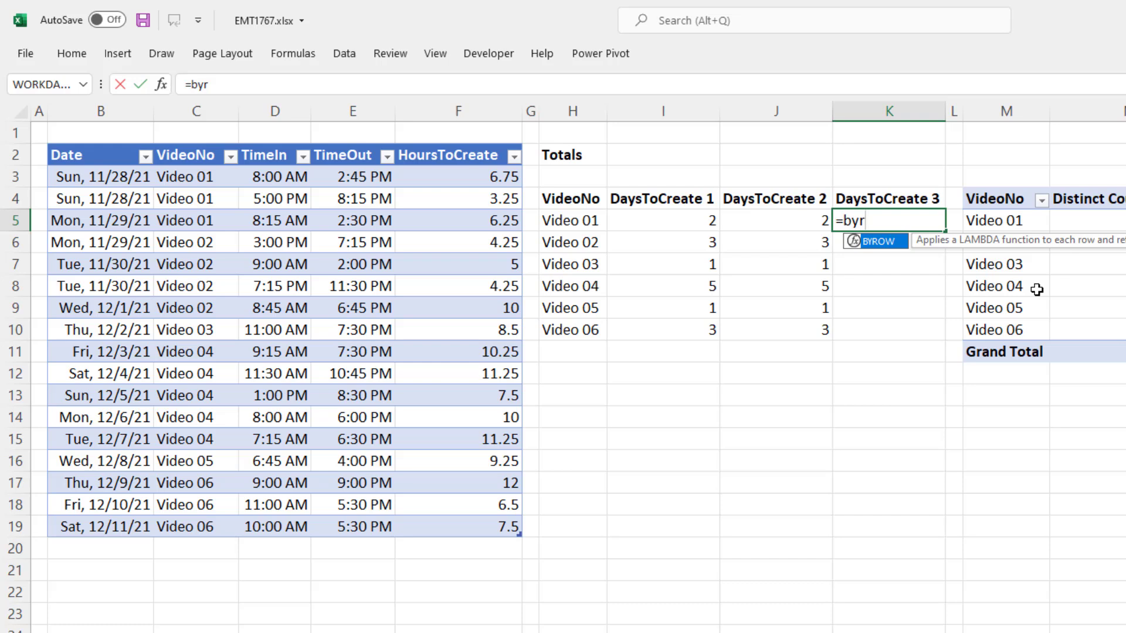
{"action": "key", "text": "Tab"}
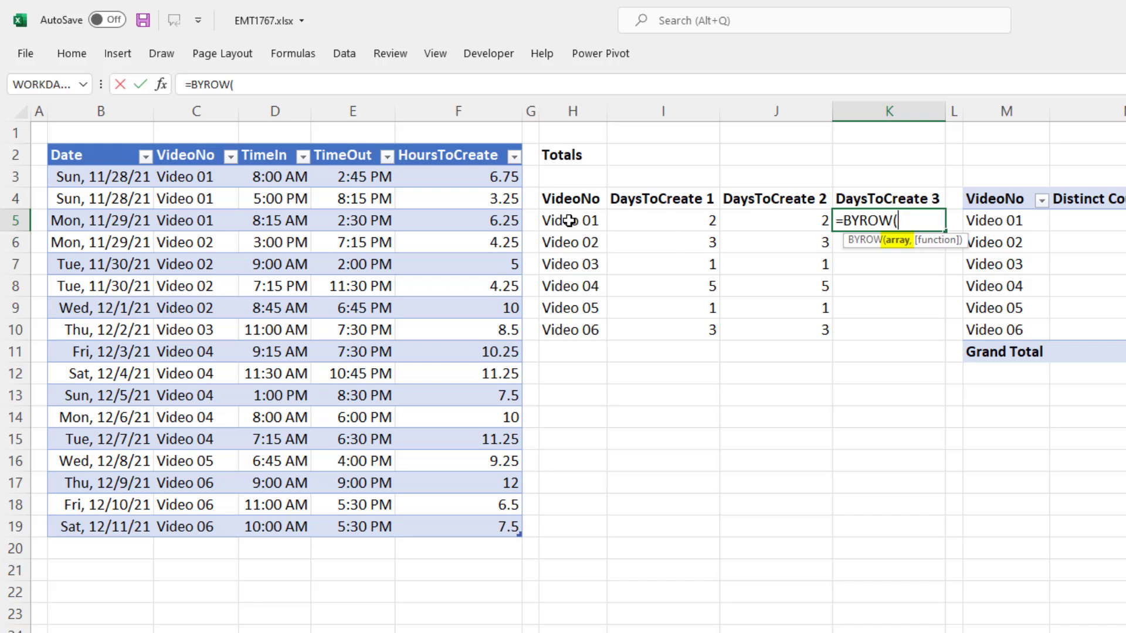
{"action": "left_click_drag", "start_coordinate": [569, 221], "coordinate": [572, 328]}
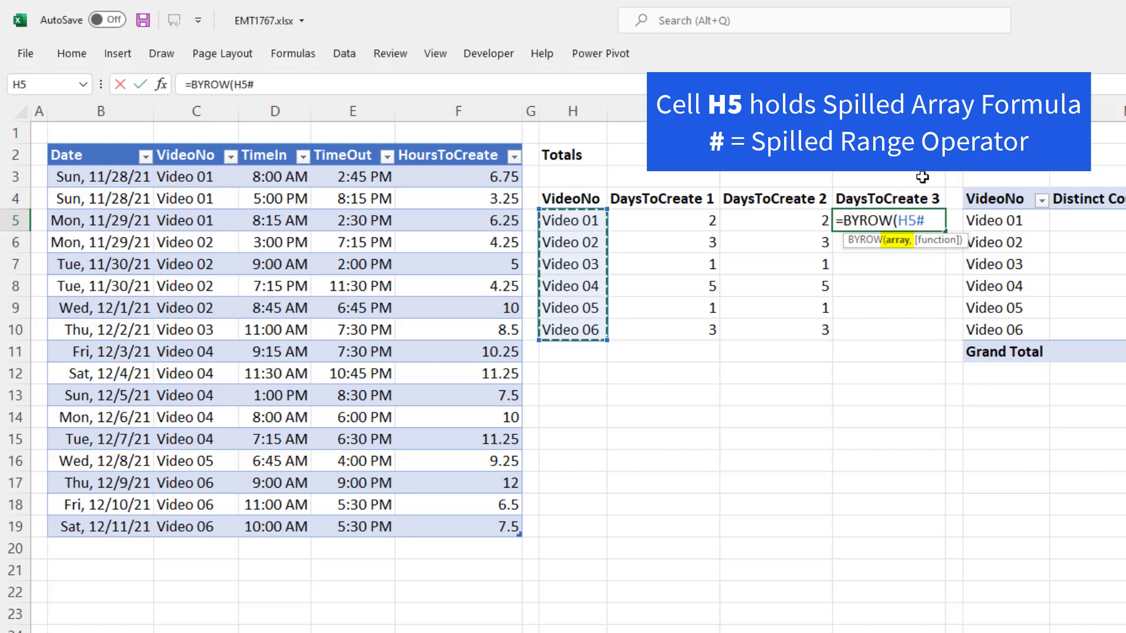
{"action": "type", "text": ","}
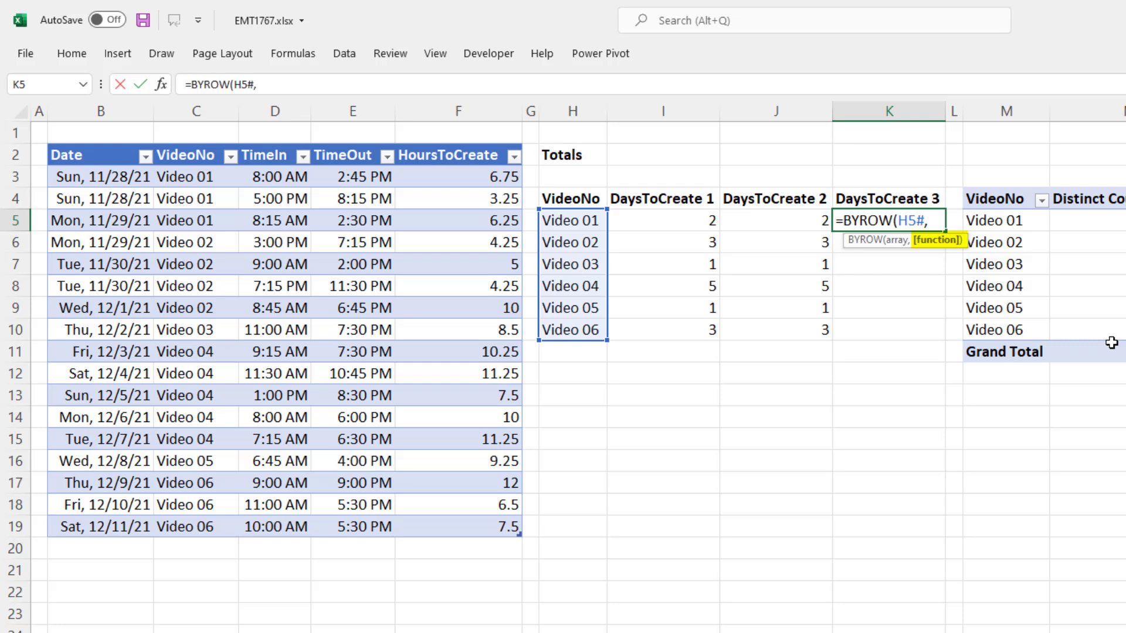
Complete K5 as =BYROW(H5#,LAMBDA(v,COUNT(UNIQUE(FILTER(fTime[Date],fTime[VideoNo]=v))))) so distinct-date counts spill
{"action": "type", "text": "lam"}
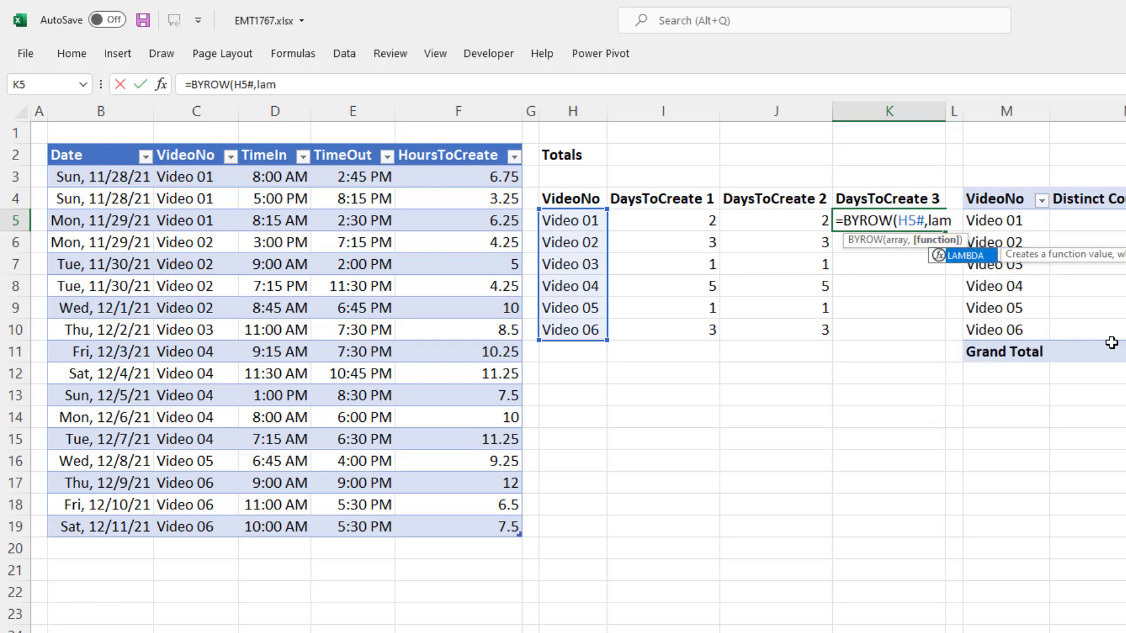
{"action": "key", "text": "Tab"}
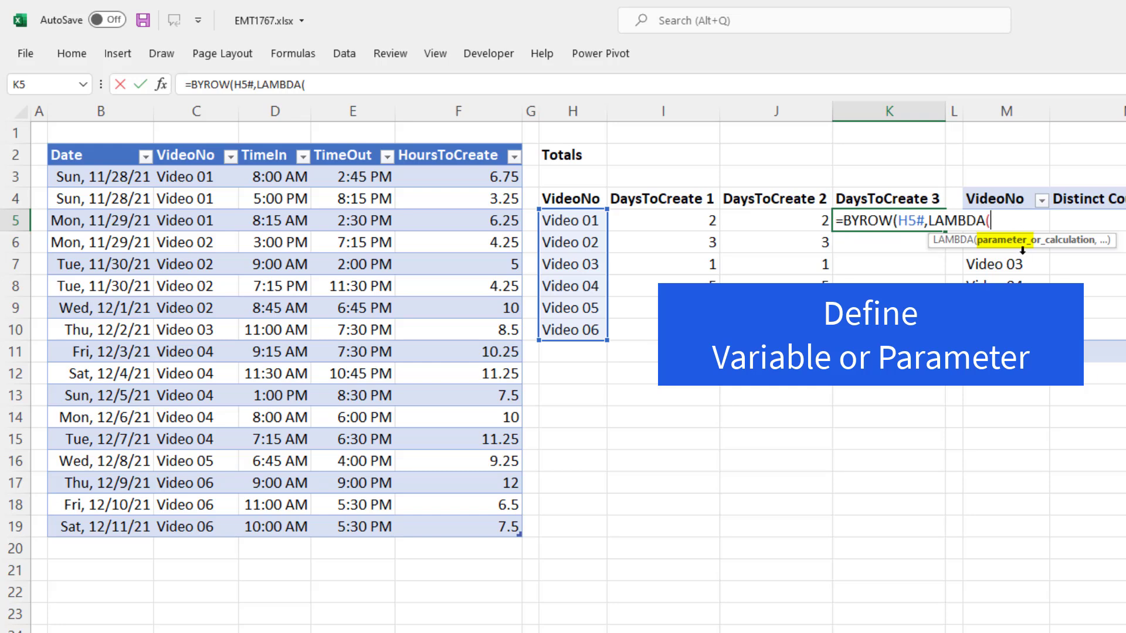
{"action": "type", "text": "v"}
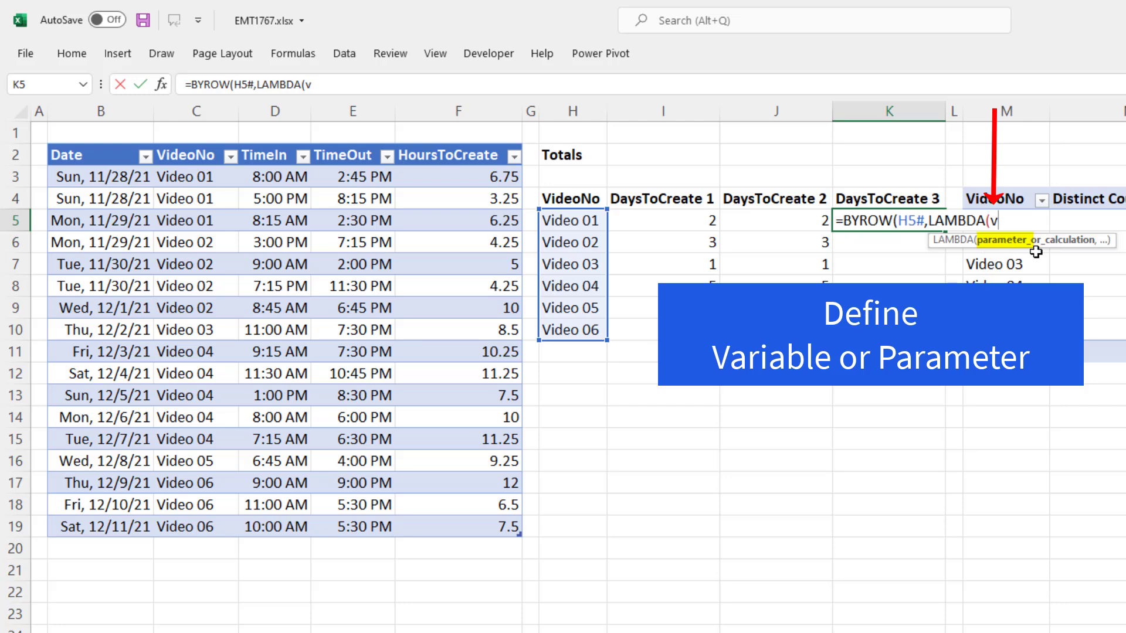
{"action": "type", "text": ","}
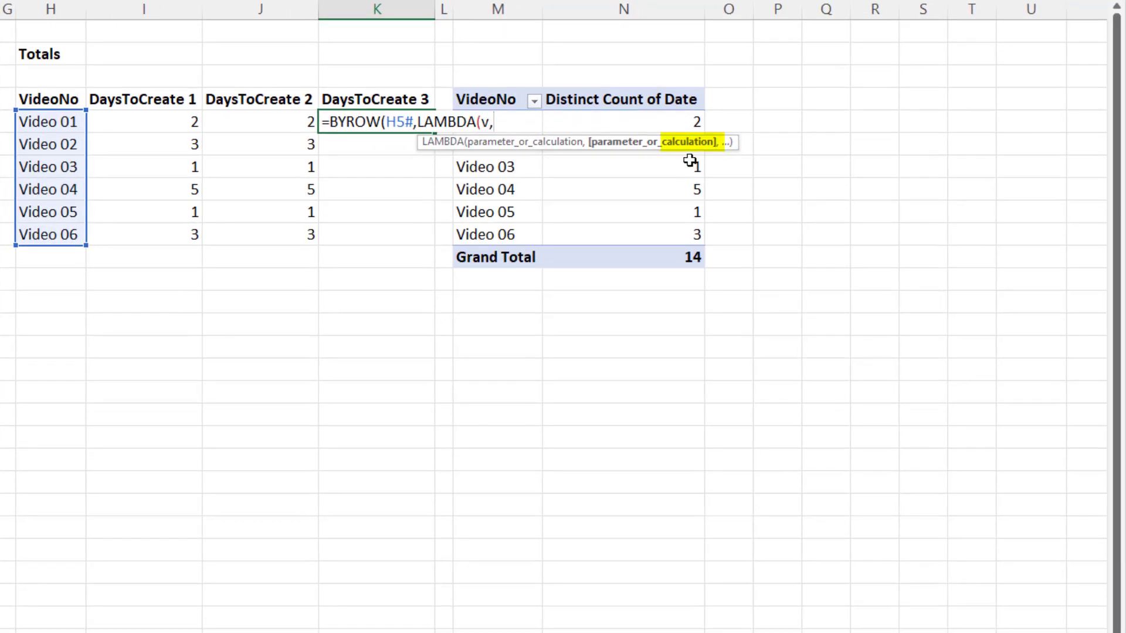
{"action": "key", "text": "ctrl+v"}
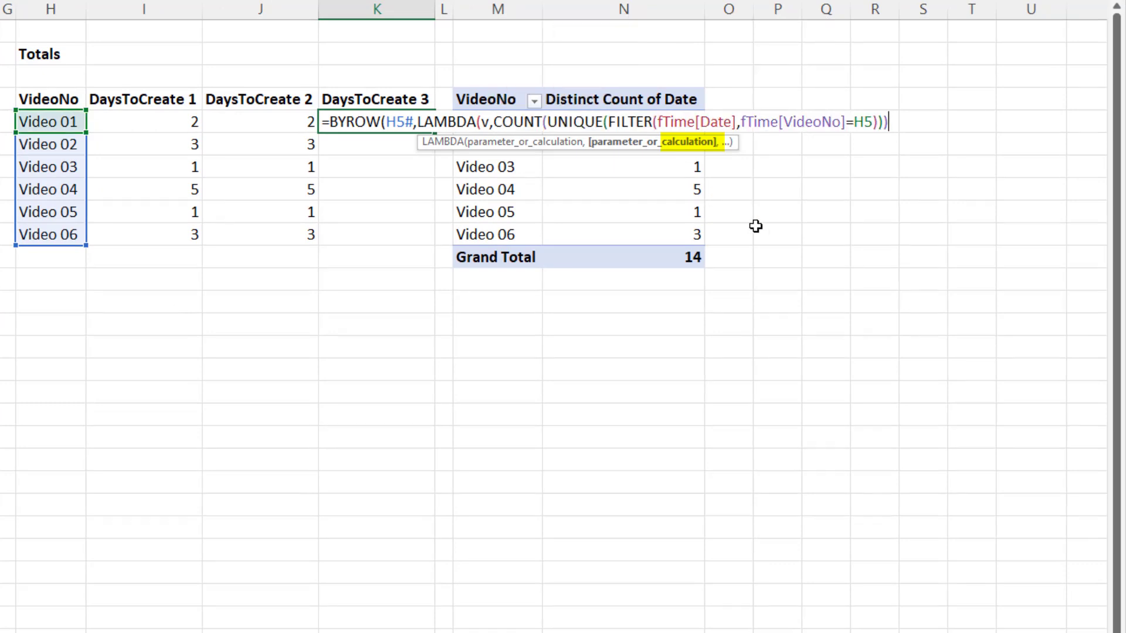
{"action": "double_click", "coordinate": [863, 122]}
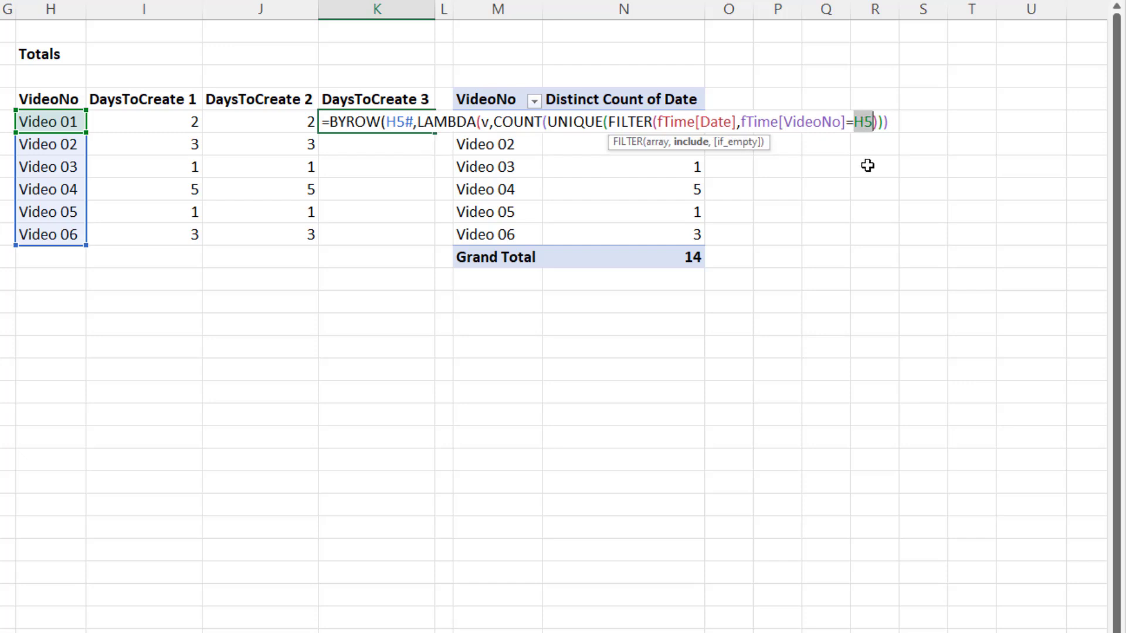
{"action": "type", "text": "v"}
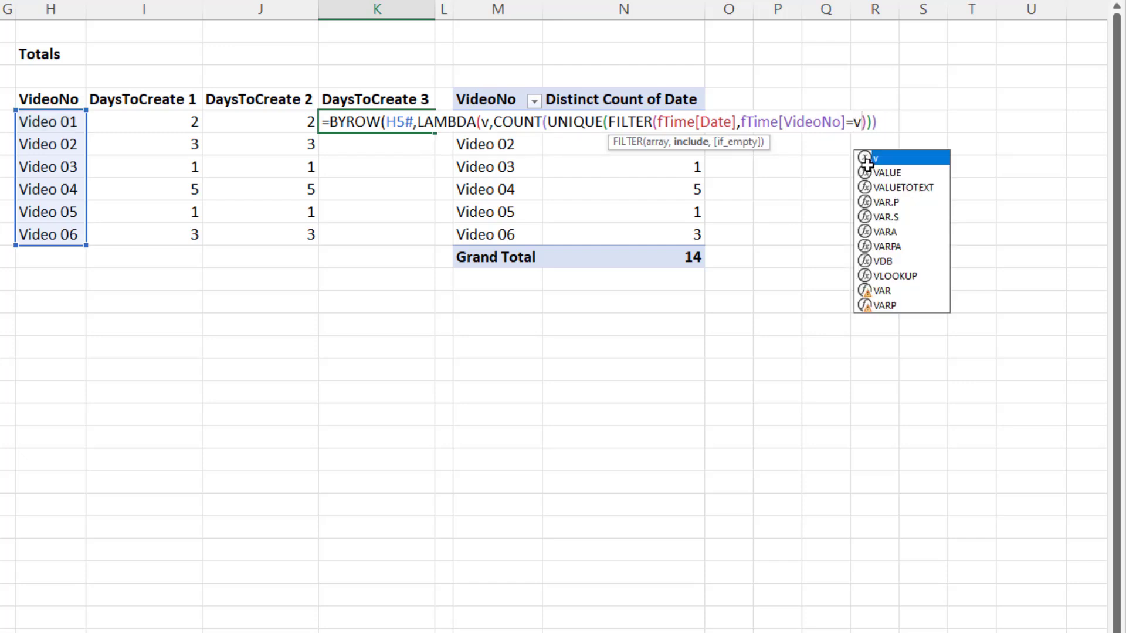
{"action": "left_click", "coordinate": [889, 120]}
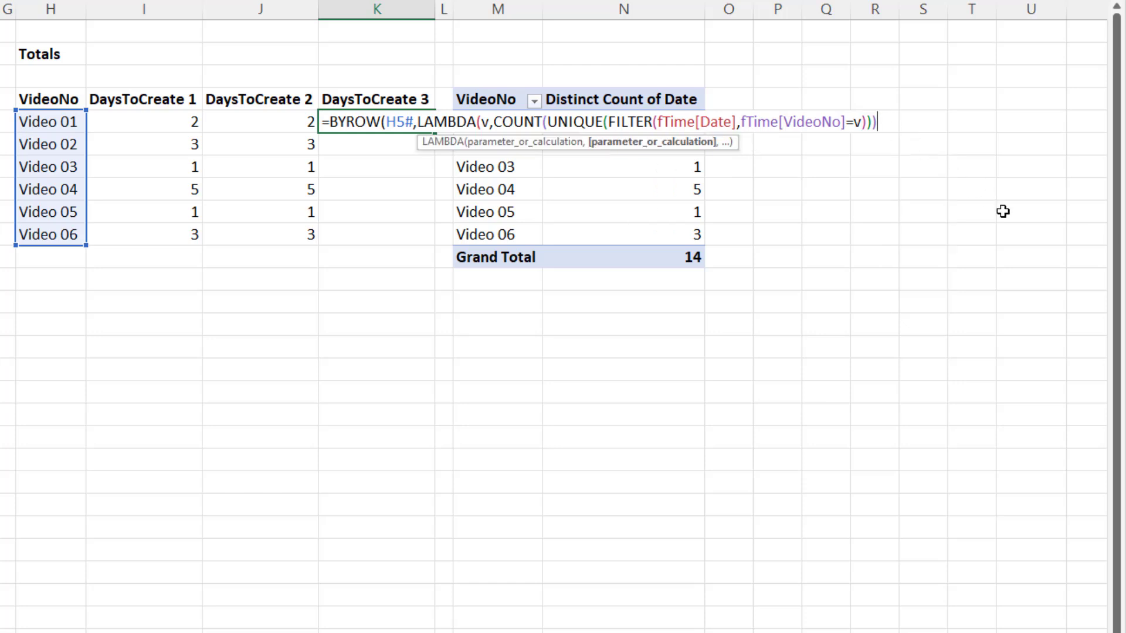
{"action": "type", "text": "))"}
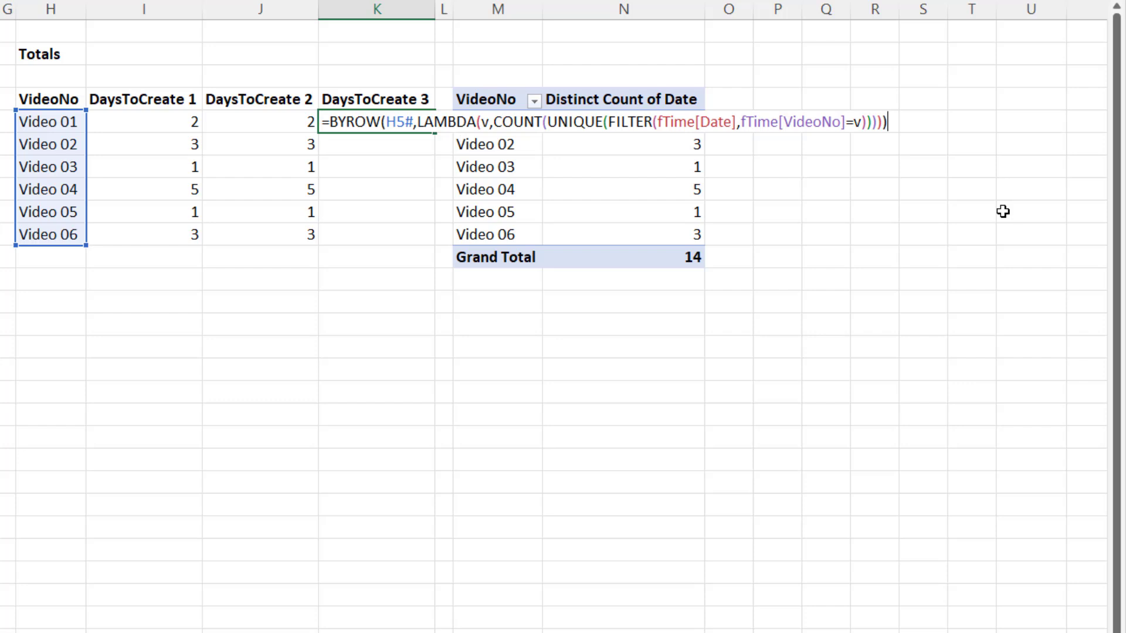
{"action": "key", "text": "Return"}
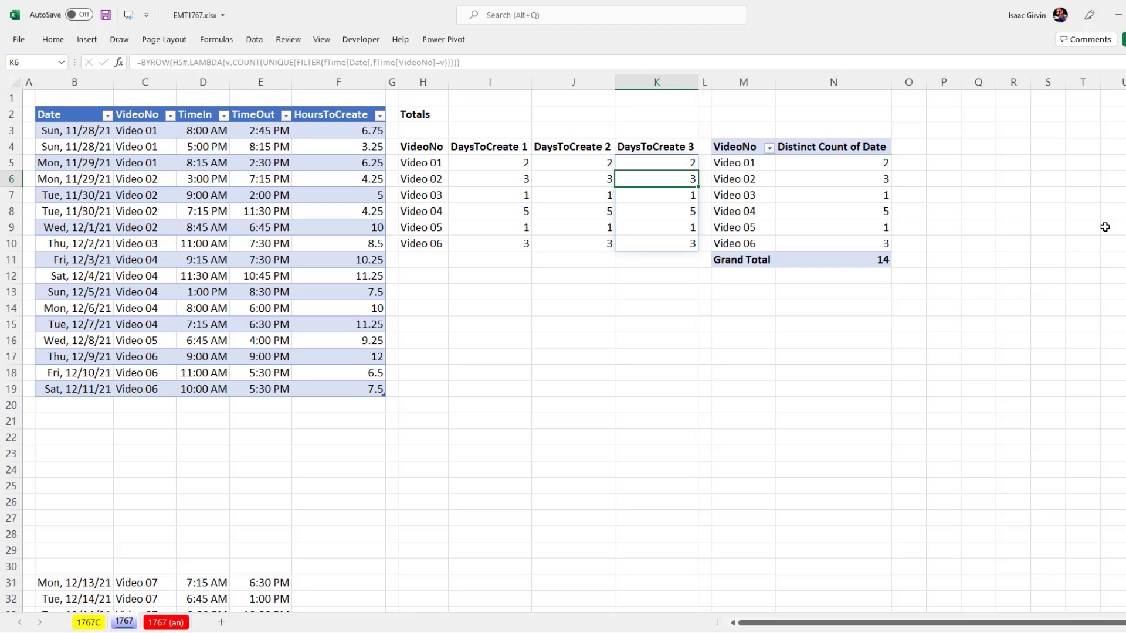
Copy the Video 07 and 08 records from B31:E35 into B20, then fill I10:J10 down to row 12
{"action": "scroll", "coordinate": [130, 575], "scroll_direction": "down", "scroll_amount": 1}
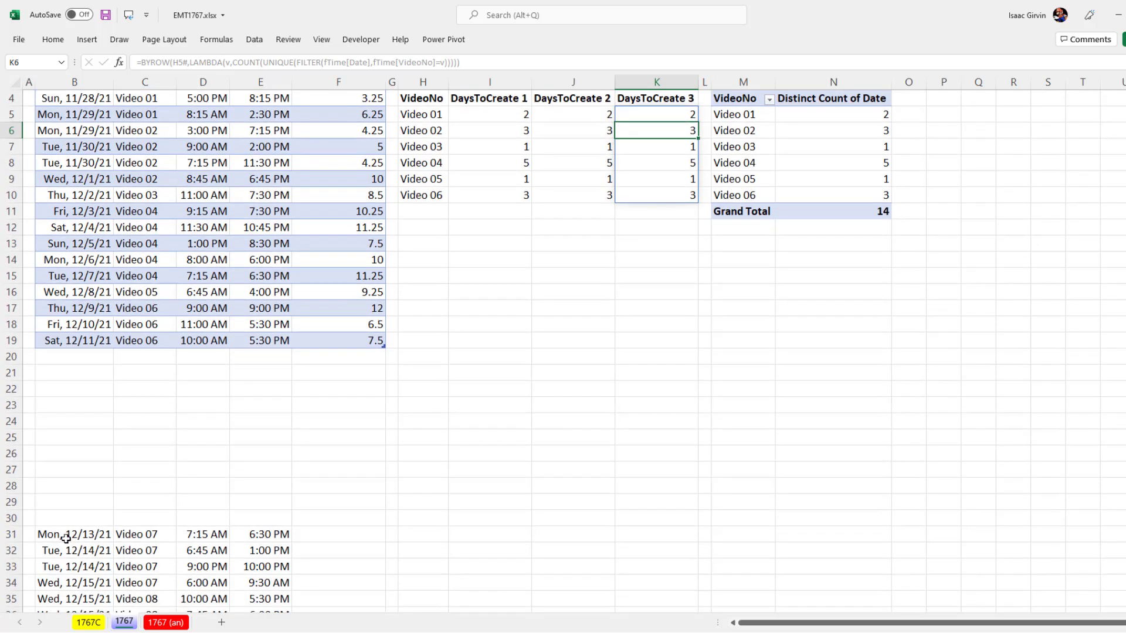
{"action": "left_click_drag", "start_coordinate": [66, 538], "coordinate": [263, 568]}
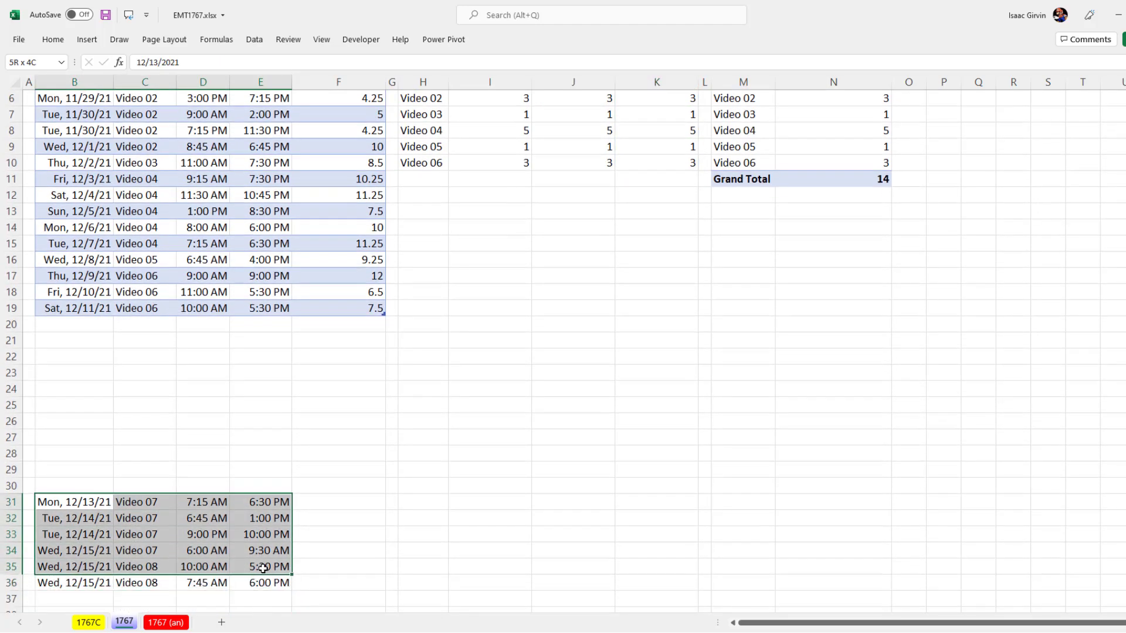
{"action": "key", "text": "ctrl+c"}
{"action": "scroll", "coordinate": [178, 481], "scroll_direction": "up", "scroll_amount": 2}
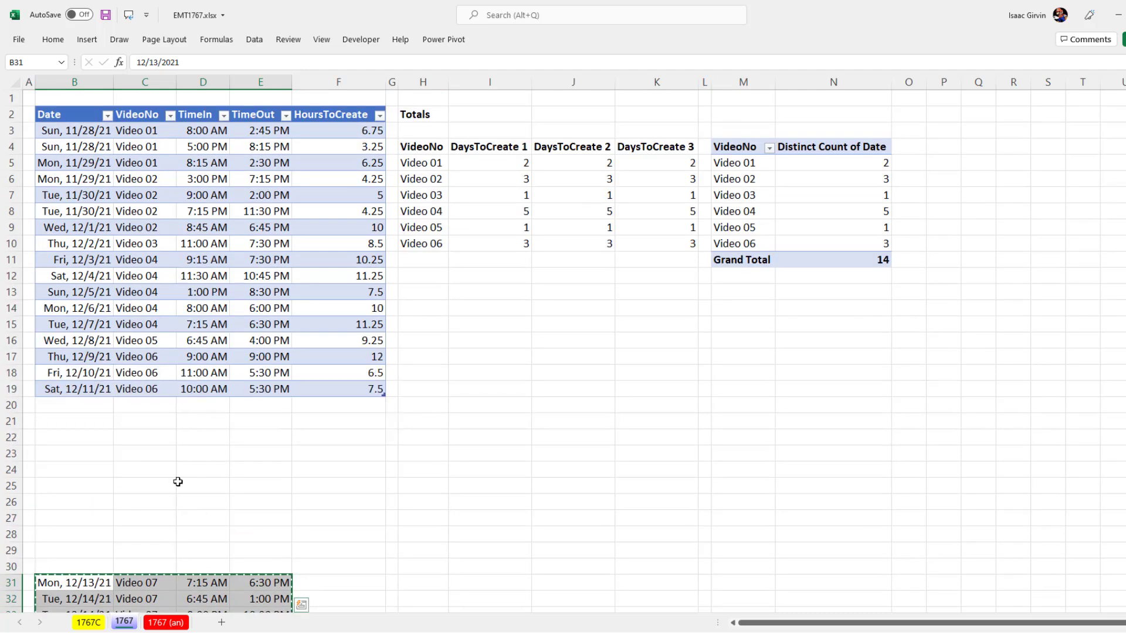
{"action": "left_click", "coordinate": [93, 407]}
{"action": "key", "text": "ctrl+v"}
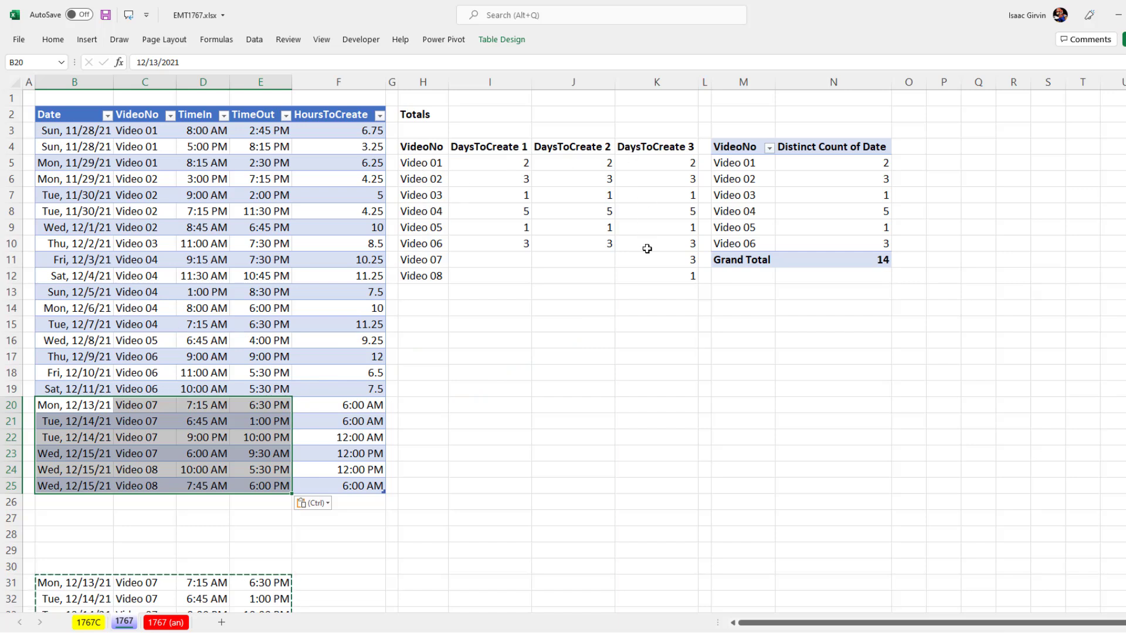
{"action": "left_click", "coordinate": [520, 244]}
{"action": "left_click_drag", "start_coordinate": [531, 251], "coordinate": [620, 280]}
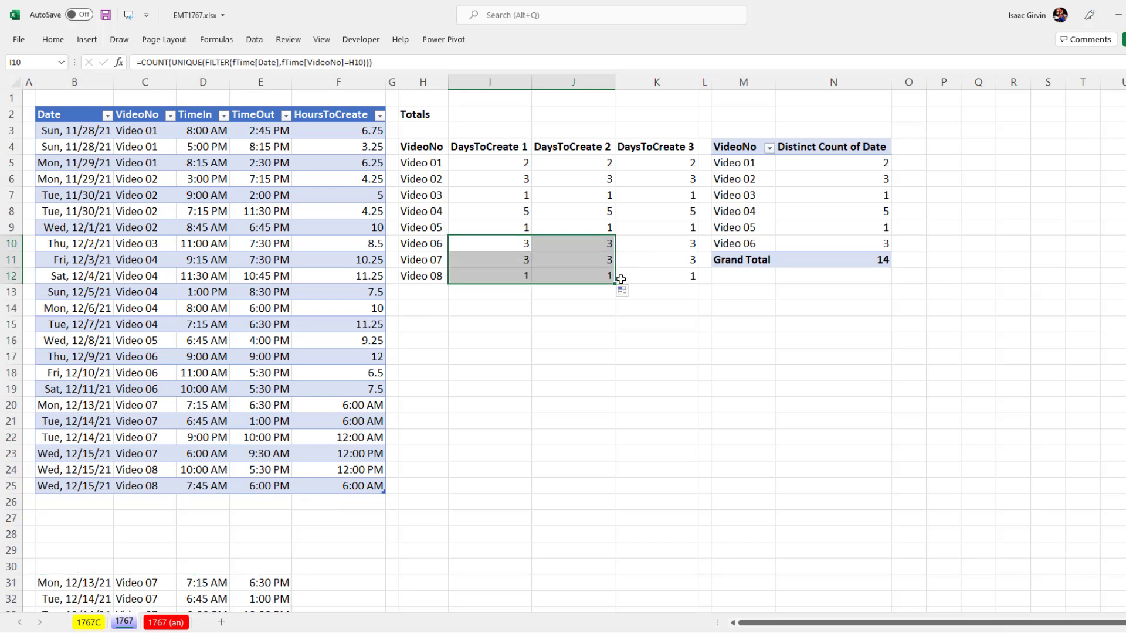
Refresh the distinct-date PivotTable so it includes Video 07 and 08
{"action": "left_click", "coordinate": [793, 180]}
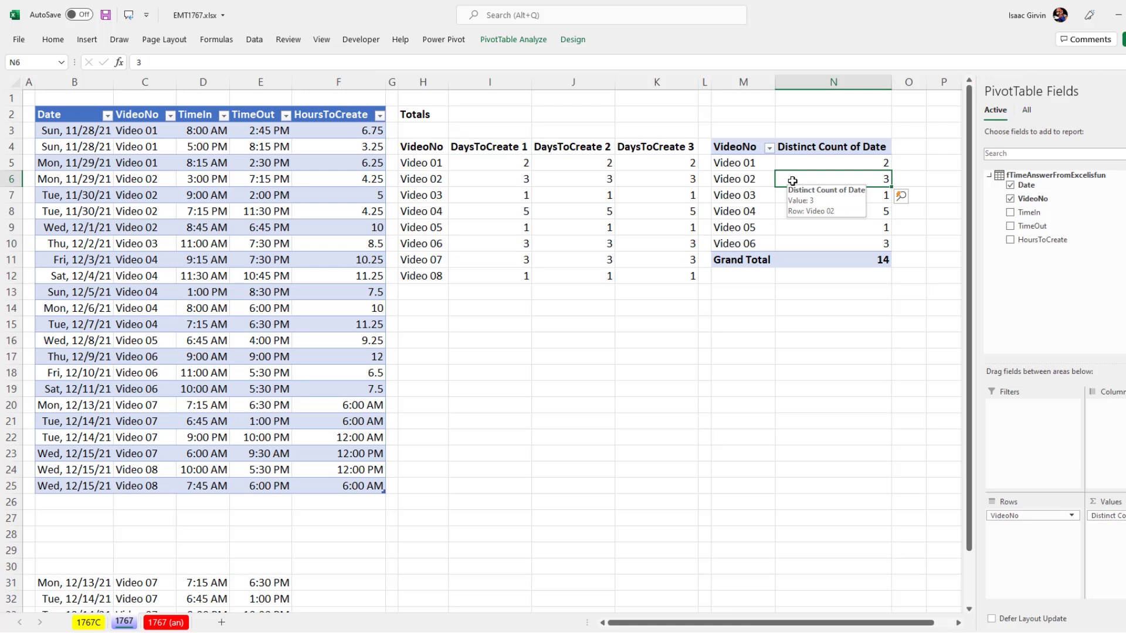
{"action": "right_click", "coordinate": [792, 181]}
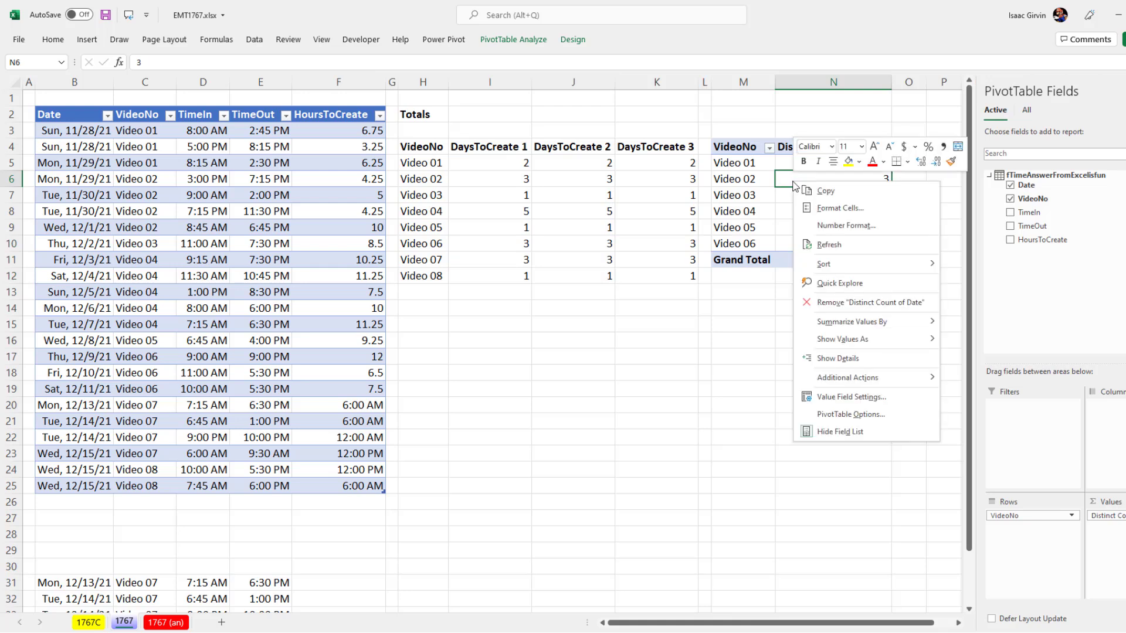
{"action": "left_click", "coordinate": [830, 247]}
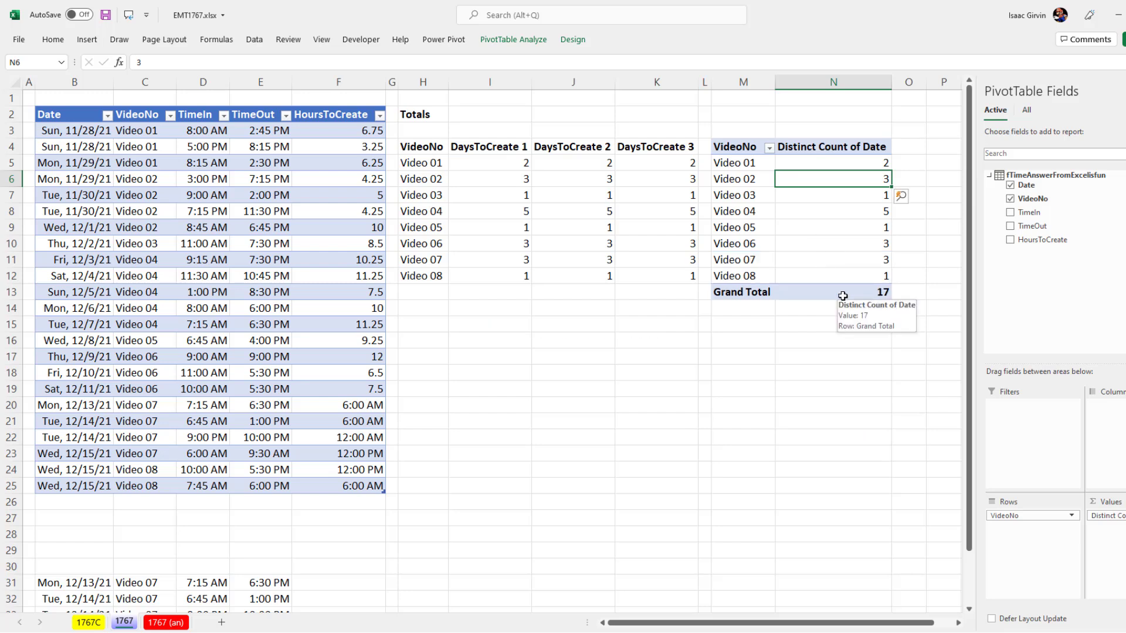
Format the HoursToCreate values in F20:F25 as General numbers
{"action": "left_click_drag", "start_coordinate": [346, 406], "coordinate": [350, 487]}
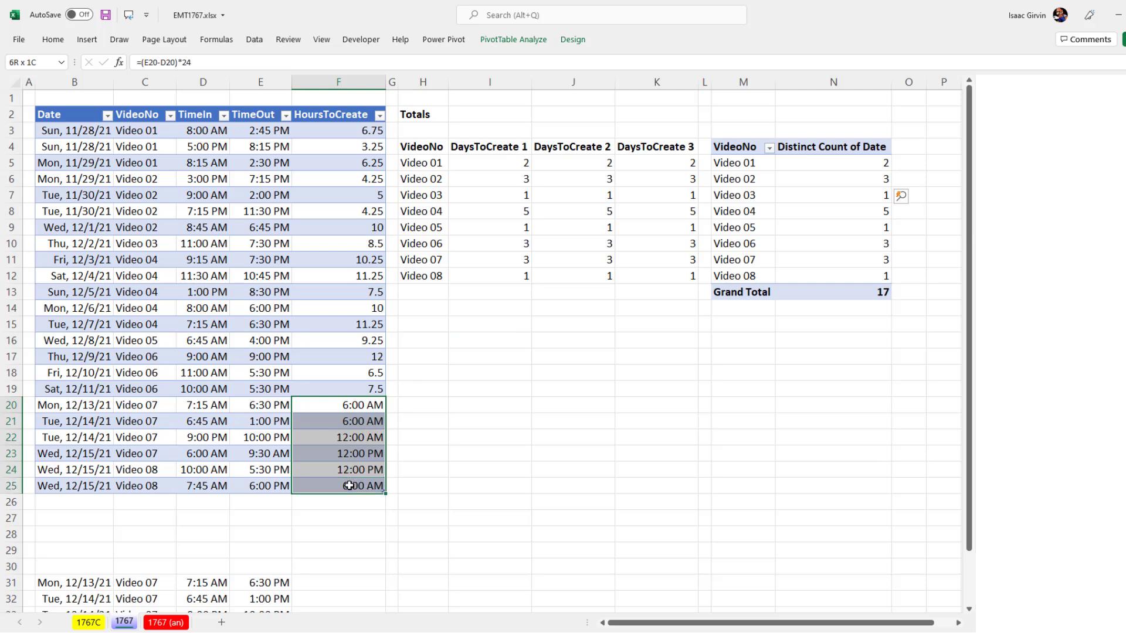
{"action": "left_click", "coordinate": [54, 40]}
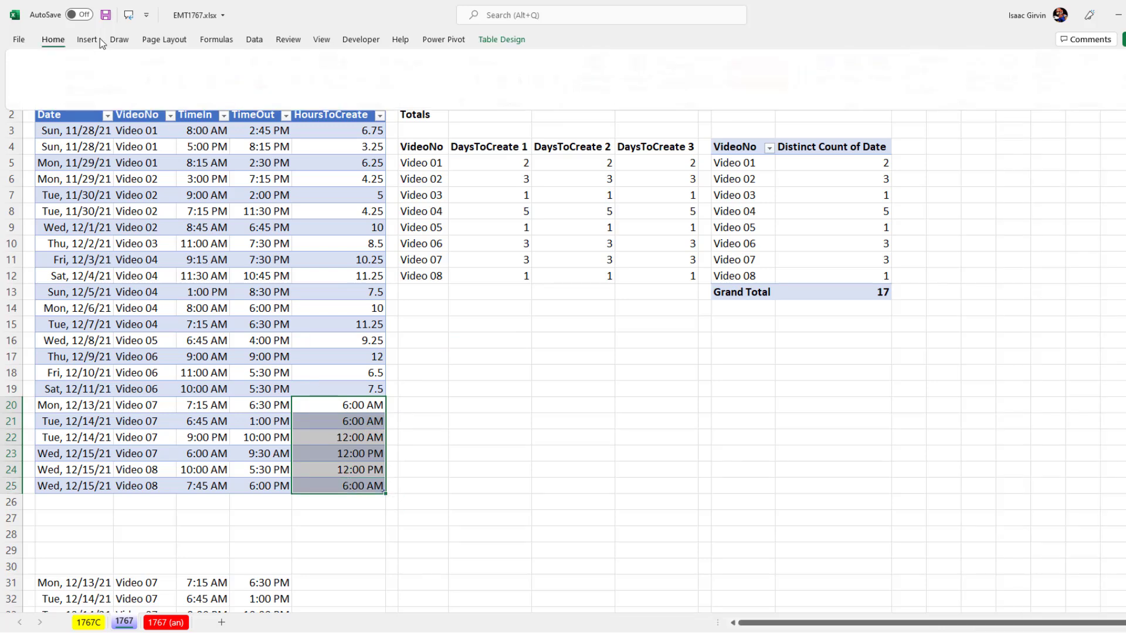
{"action": "left_click", "coordinate": [566, 64]}
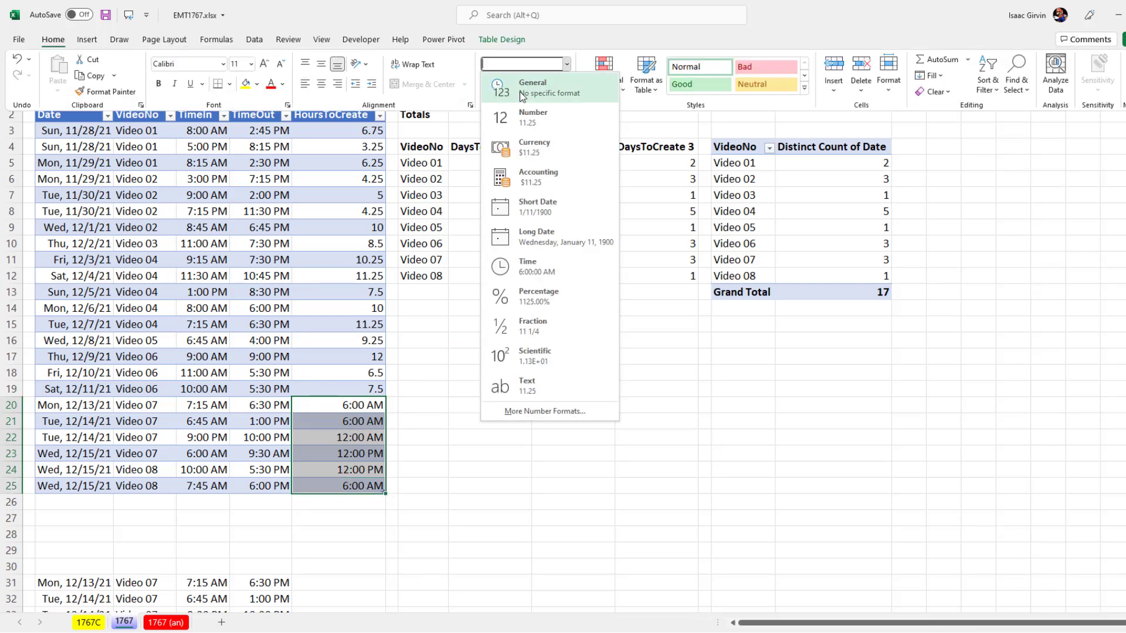
{"action": "left_click", "coordinate": [522, 94]}
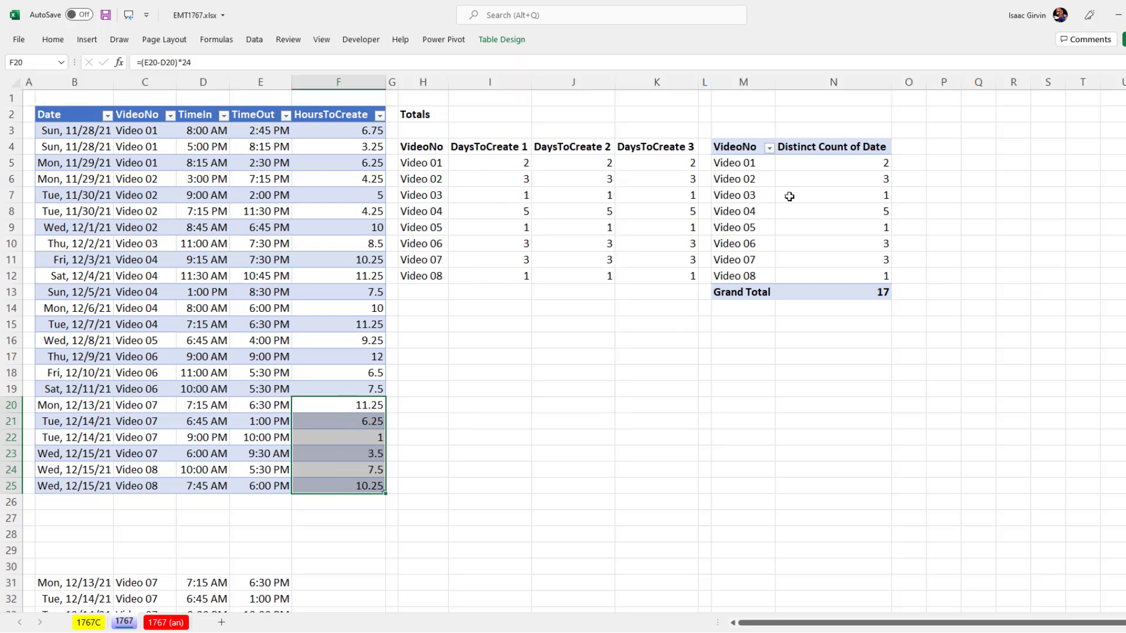
{"action": "left_click", "coordinate": [815, 185]}
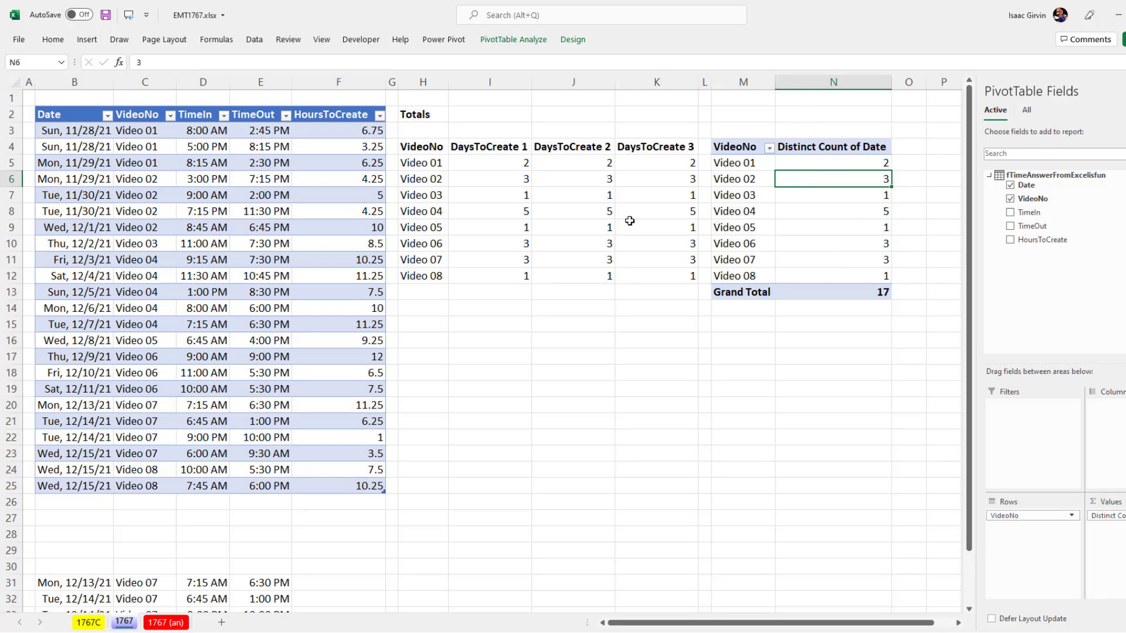
{"action": "double_click", "coordinate": [625, 163]}
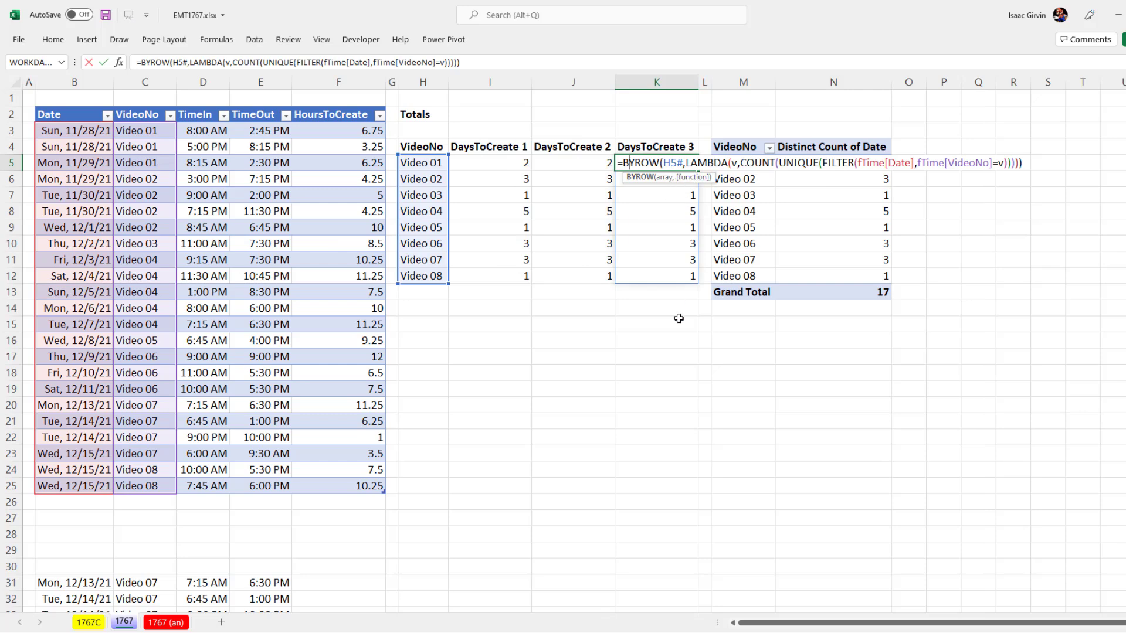
{"action": "key", "text": "Escape"}
{"action": "left_click", "coordinate": [568, 165]}
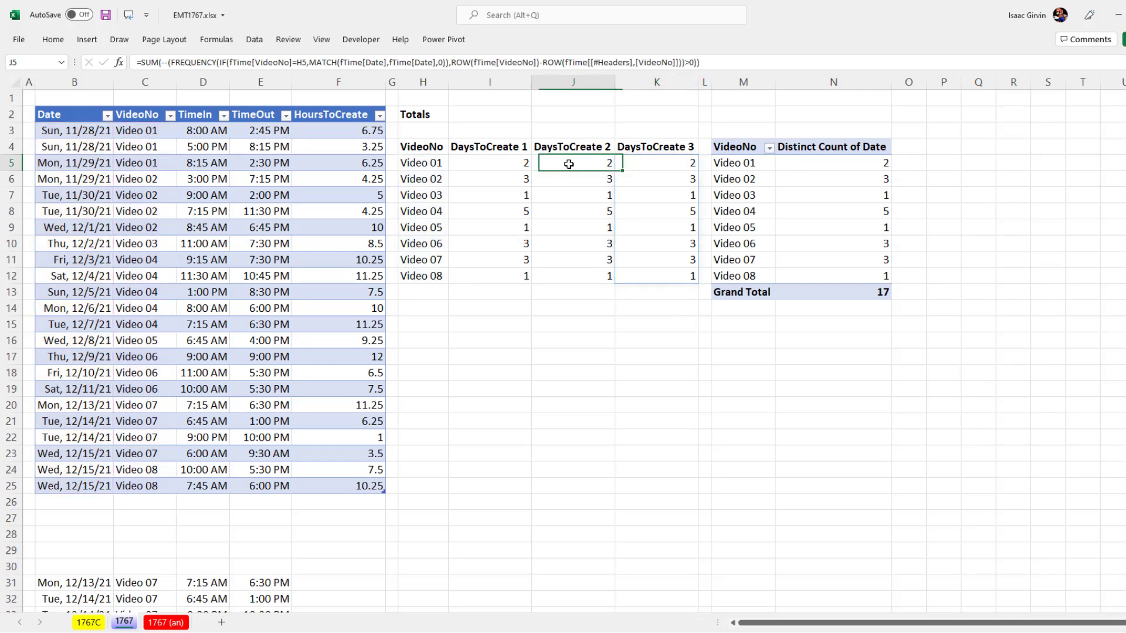
{"action": "double_click", "coordinate": [569, 164]}
{"action": "key", "text": "Escape"}
{"action": "double_click", "coordinate": [510, 163]}
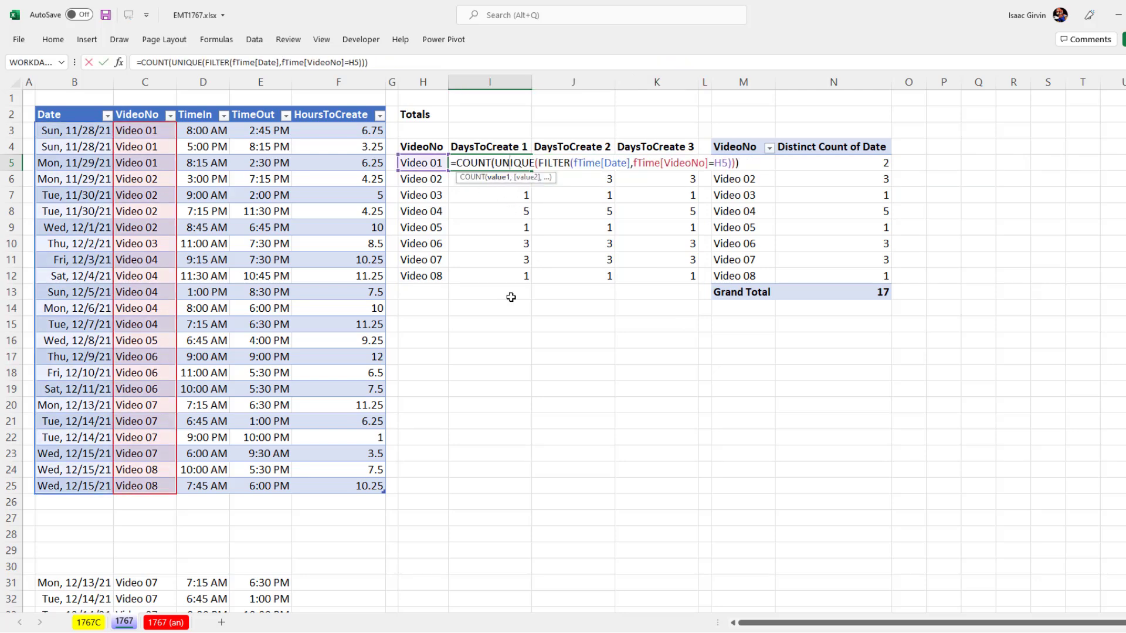
{"action": "key", "text": "Escape"}
{"action": "left_click", "coordinate": [423, 160]}
{"action": "double_click", "coordinate": [423, 160]}
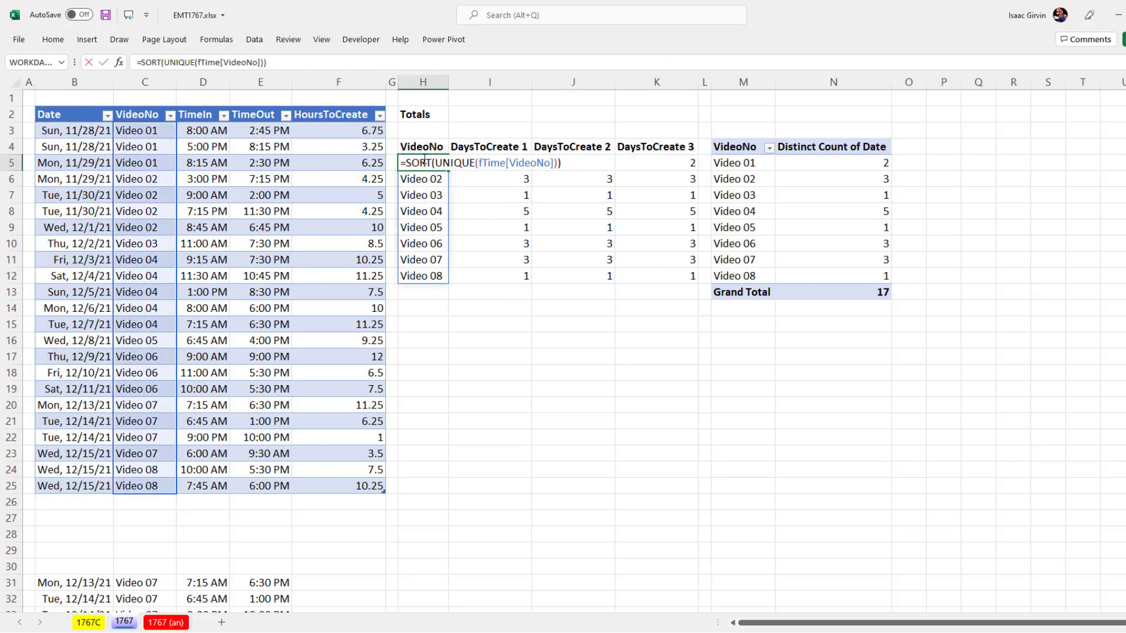